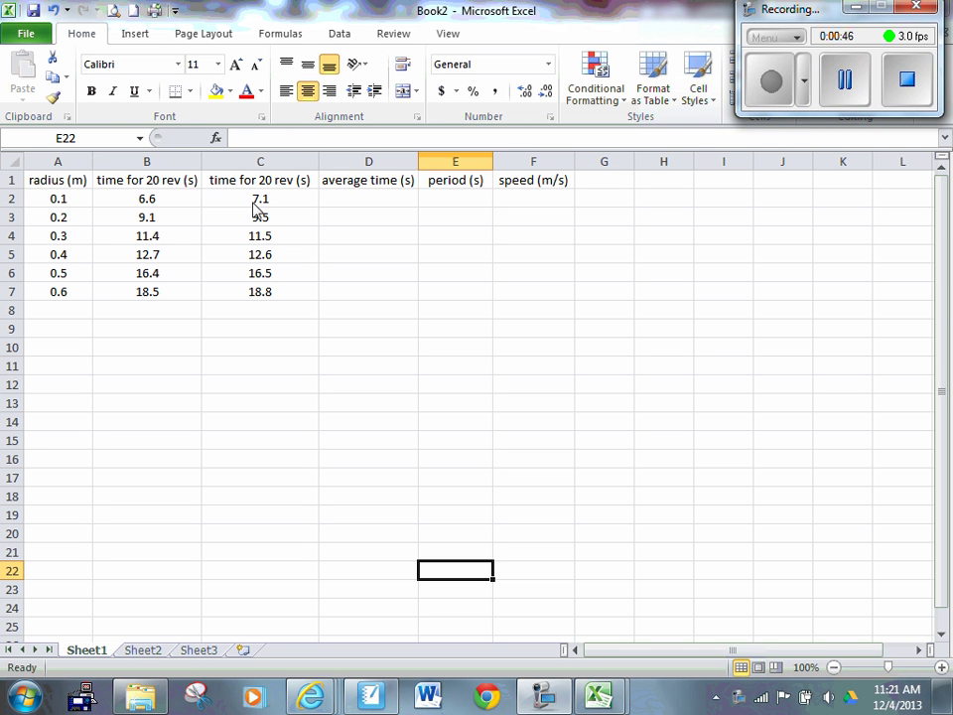
Step: Enter the formula =(B2+C2)/2 in cell D2 to average the two times for 20 revolutions
left_click(370, 199)
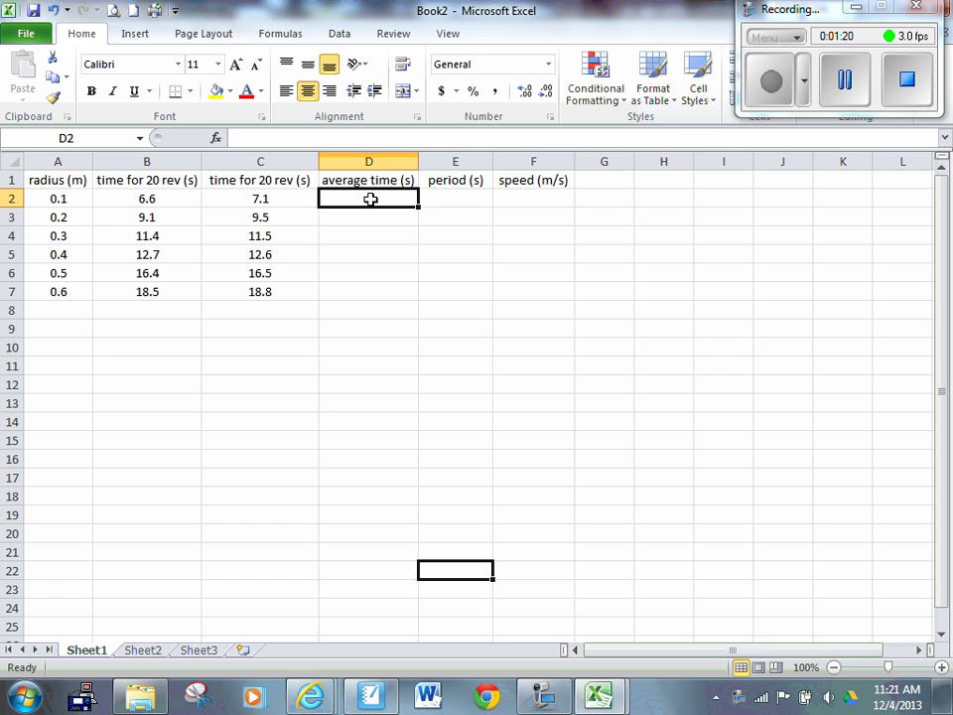
type("=")
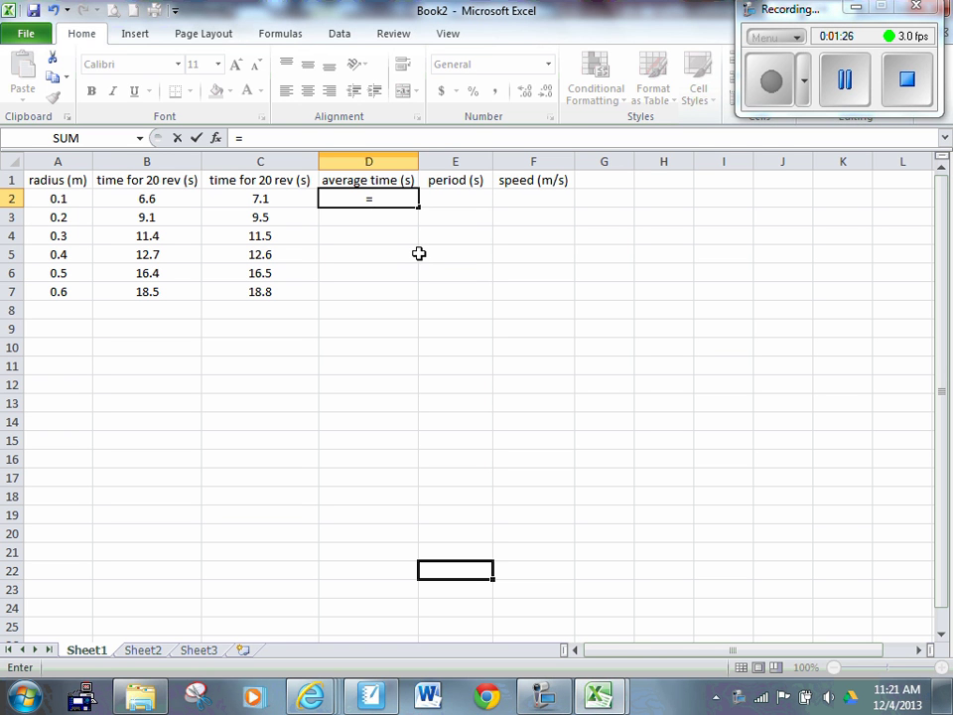
type("(")
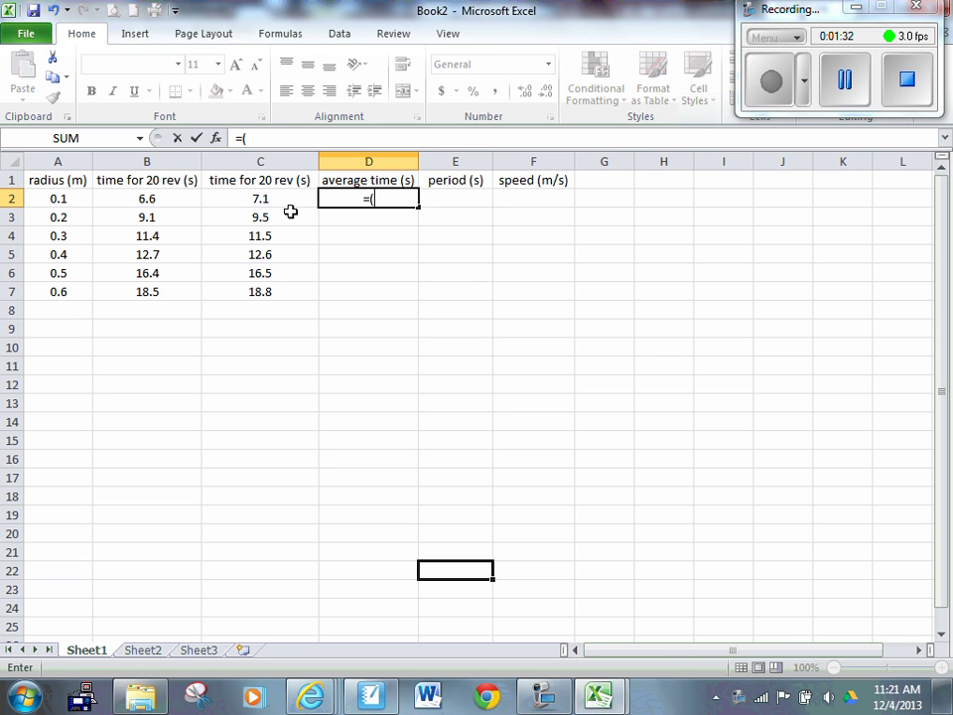
left_click(159, 202)
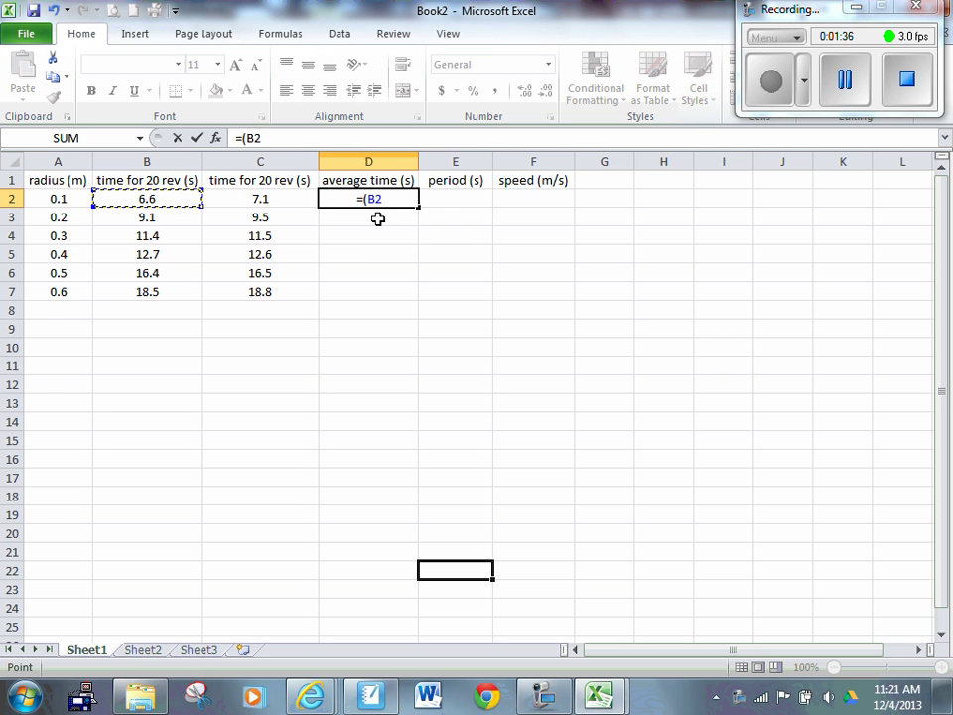
type("+")
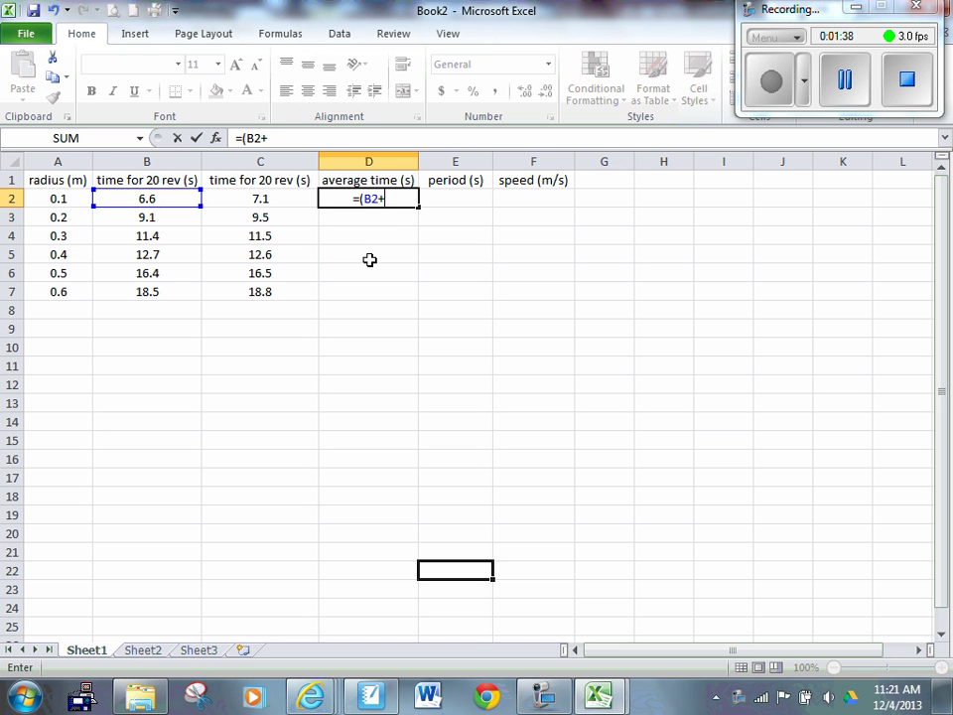
left_click(274, 198)
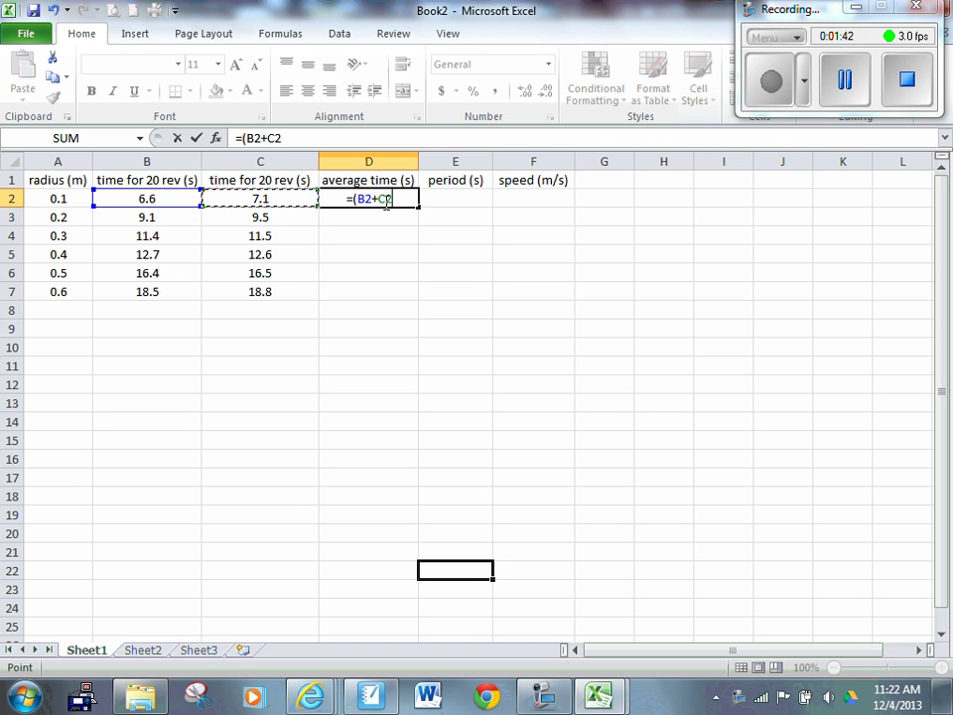
type(")")
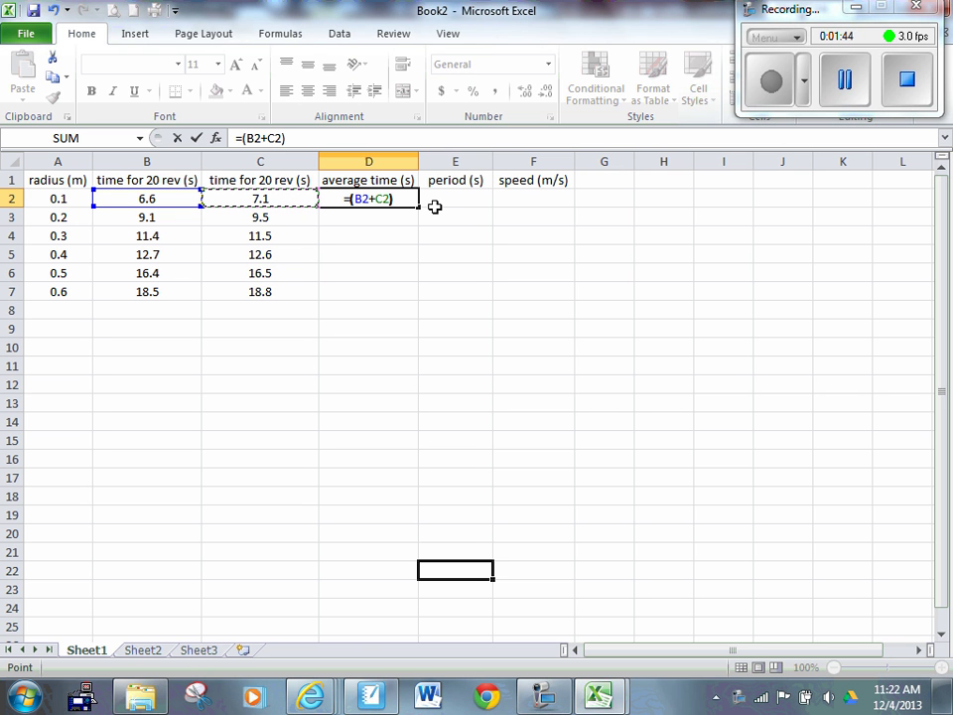
type("/2")
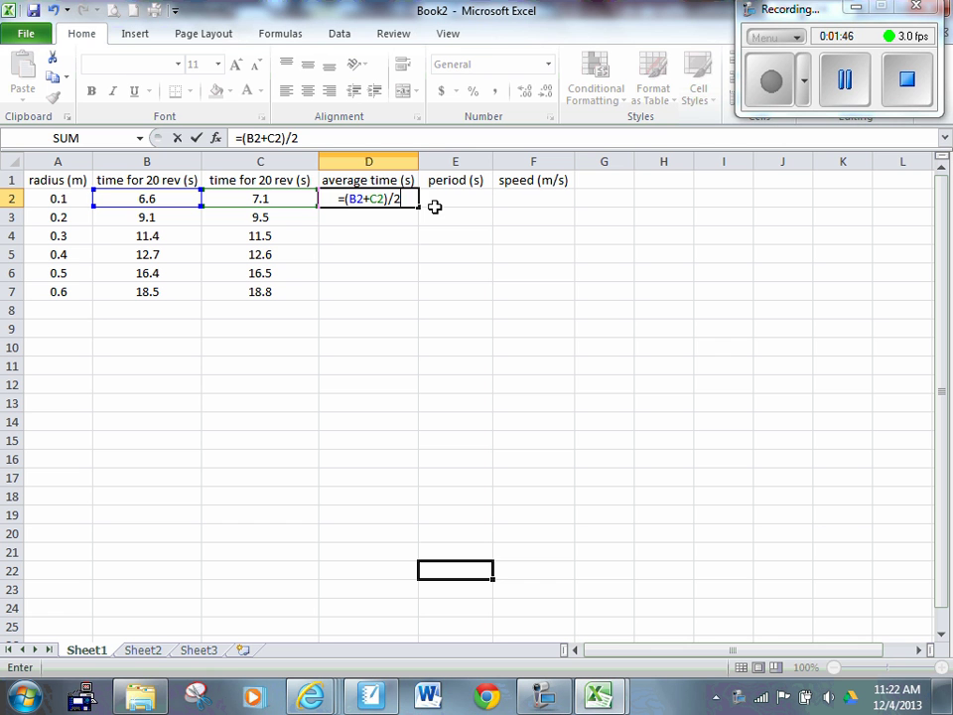
key("Return")
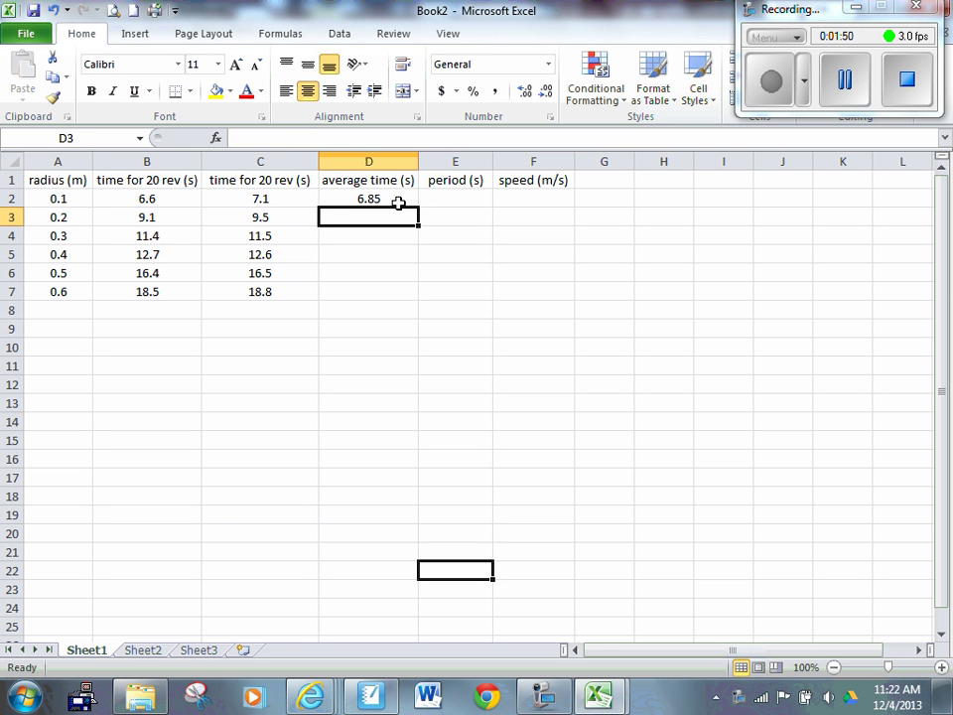
Step: Fill the average time formula from D2 down through D7 and check the copied formula in D7
left_click(398, 199)
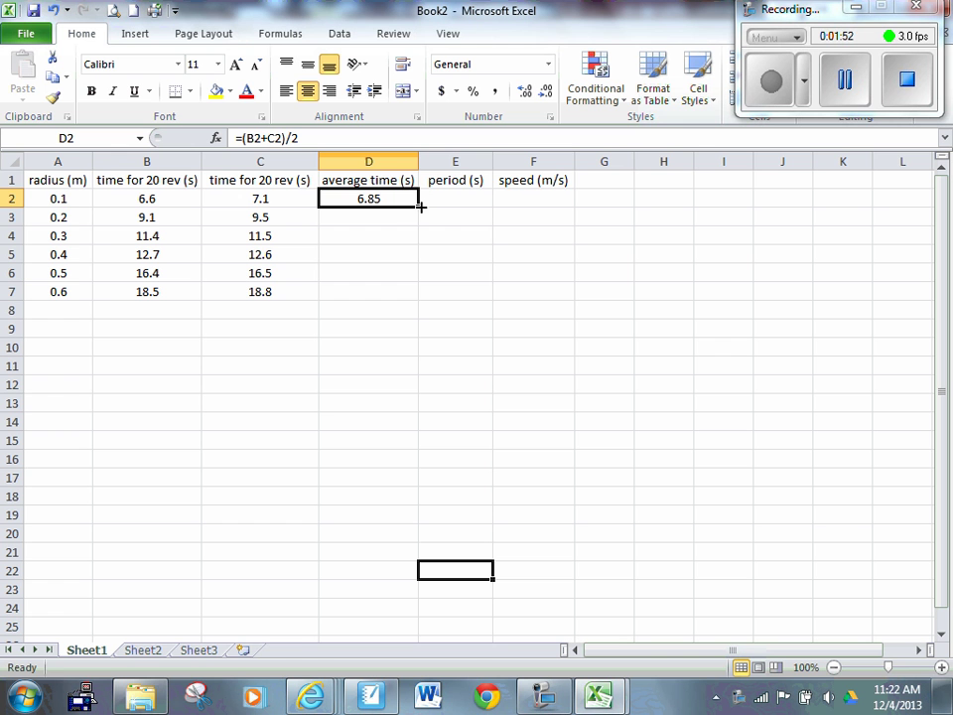
left_click_drag(421, 206, 420, 298)
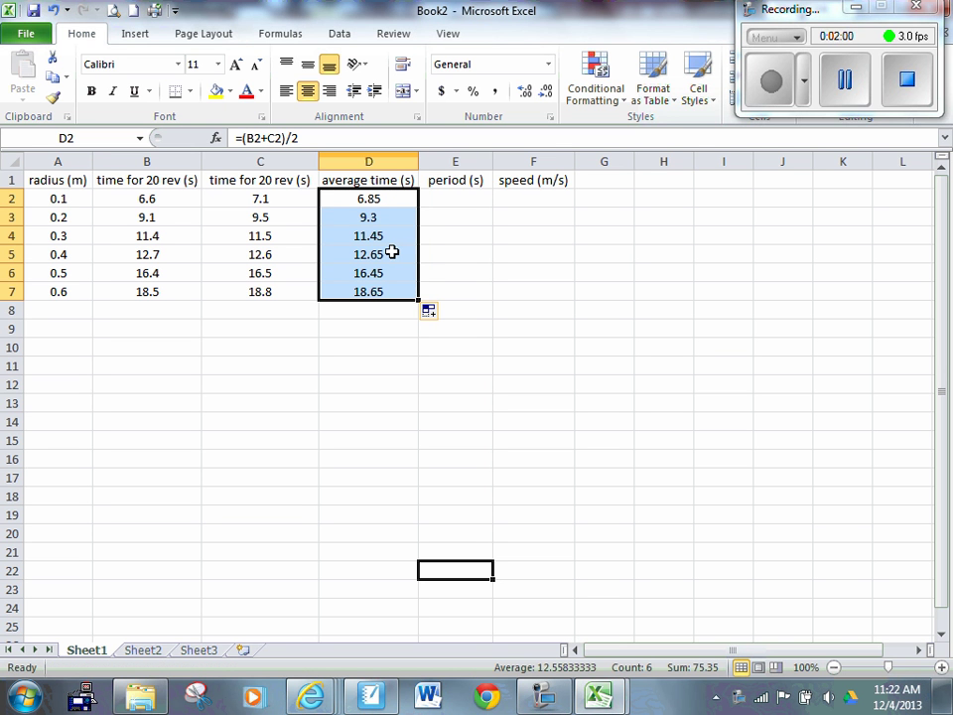
left_click(375, 289)
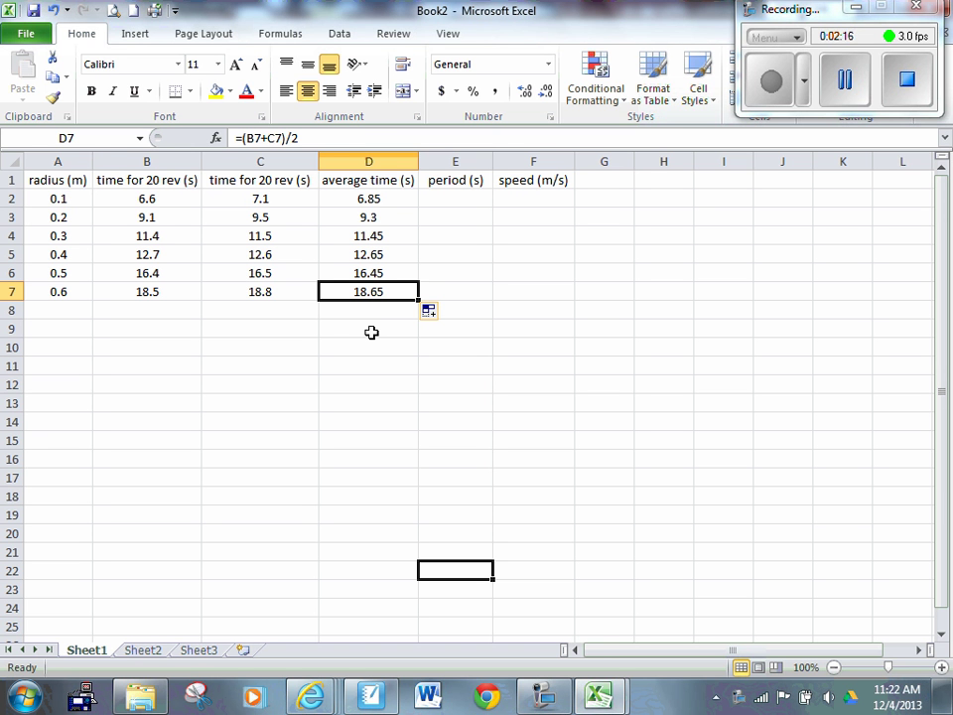
left_click(387, 198)
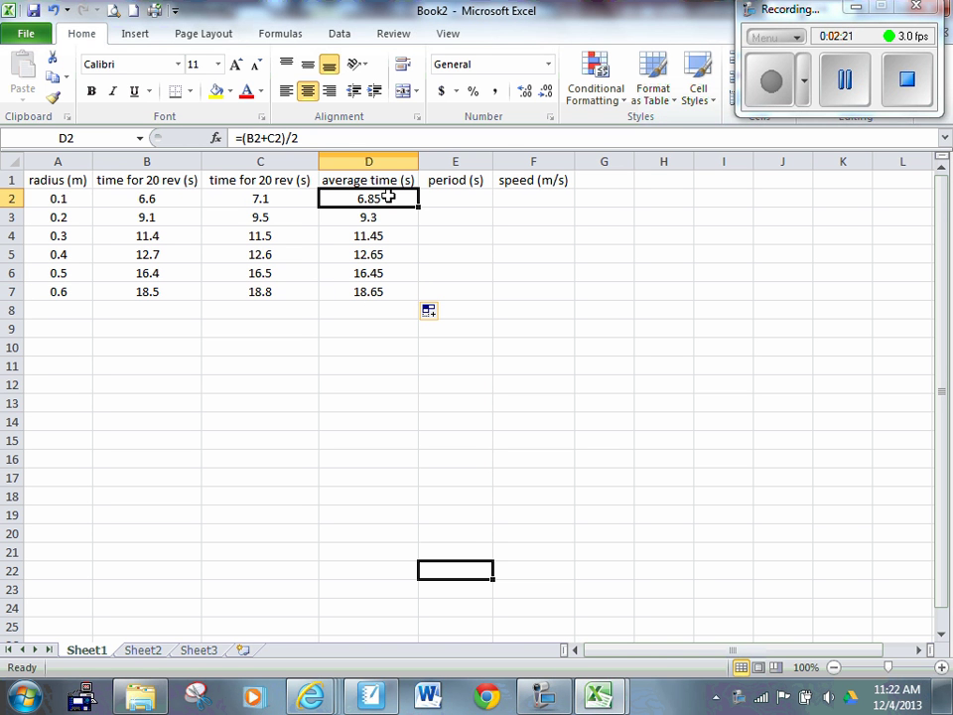
Step: Calculate the period in E2 with the formula =D2/20 and fill it down through E7
left_click(463, 198)
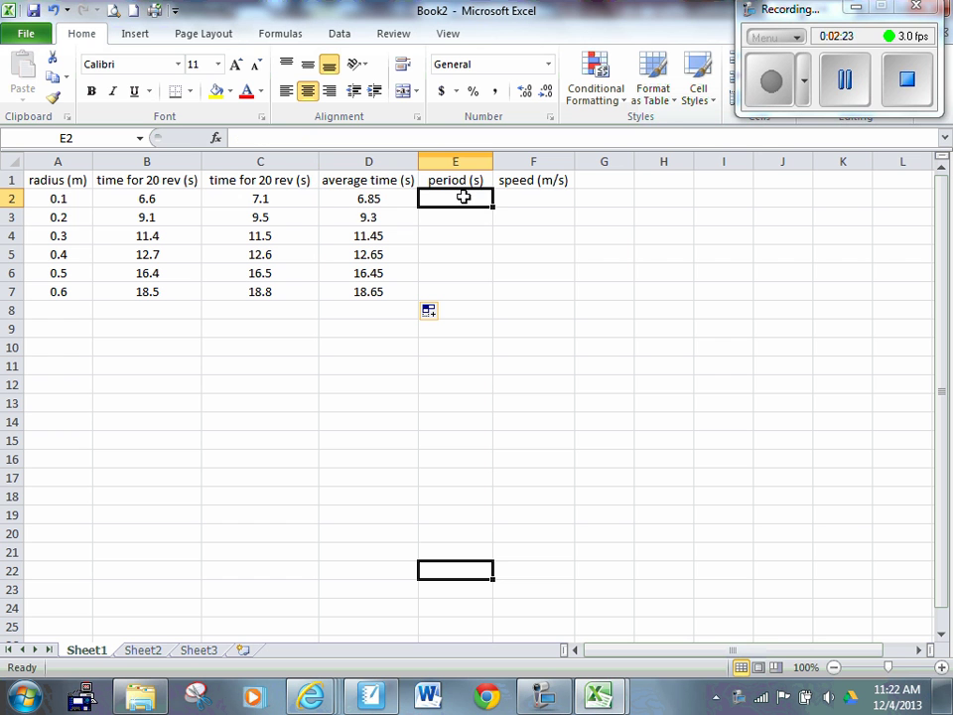
type("=")
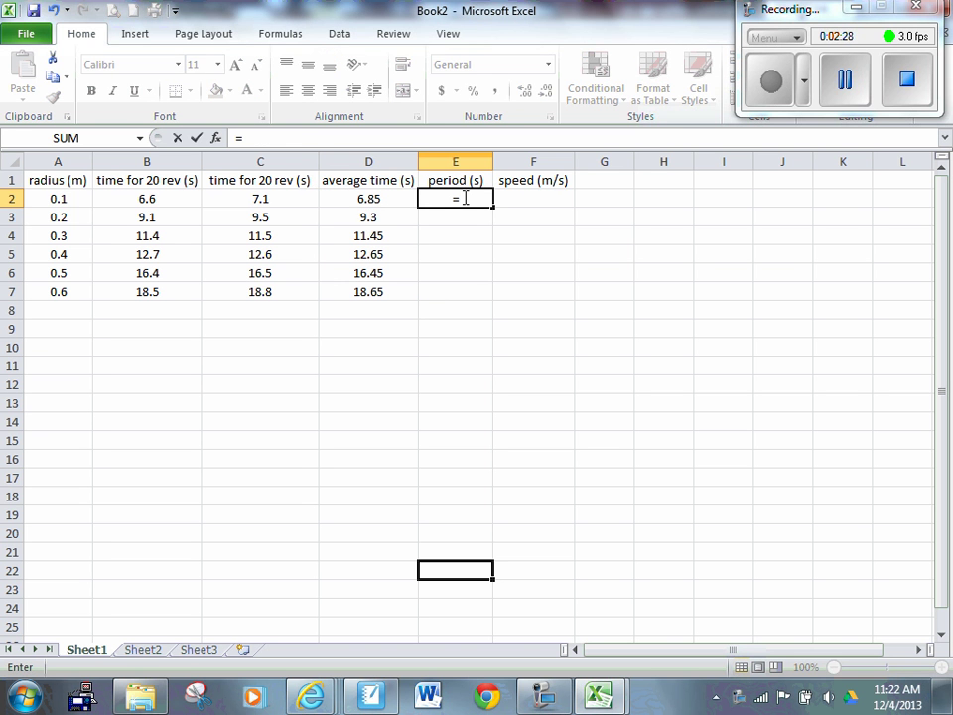
left_click(376, 198)
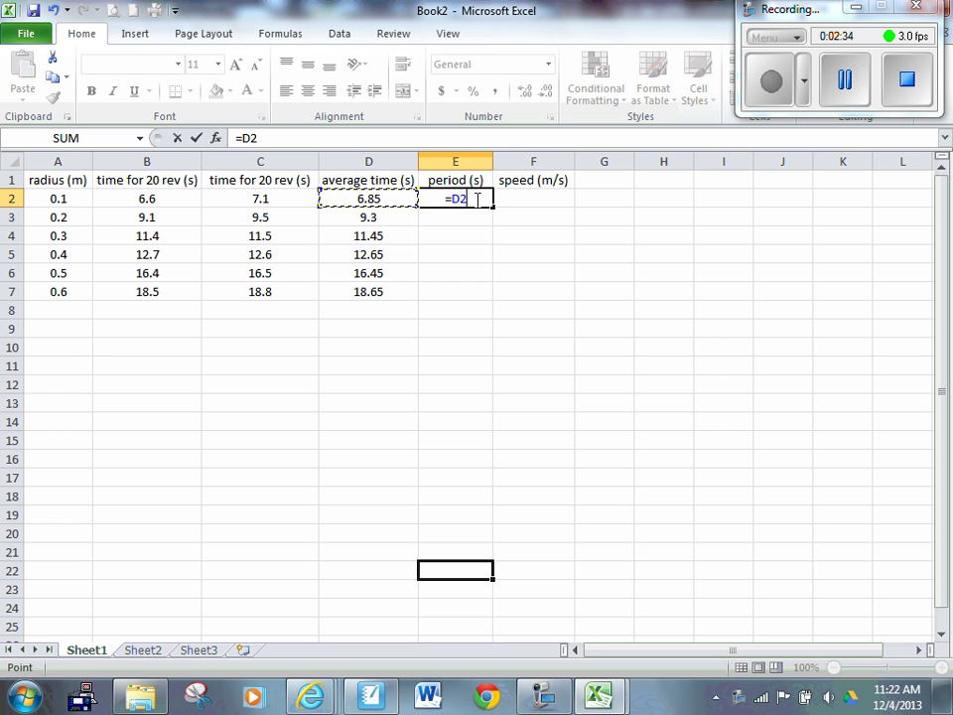
type("/20")
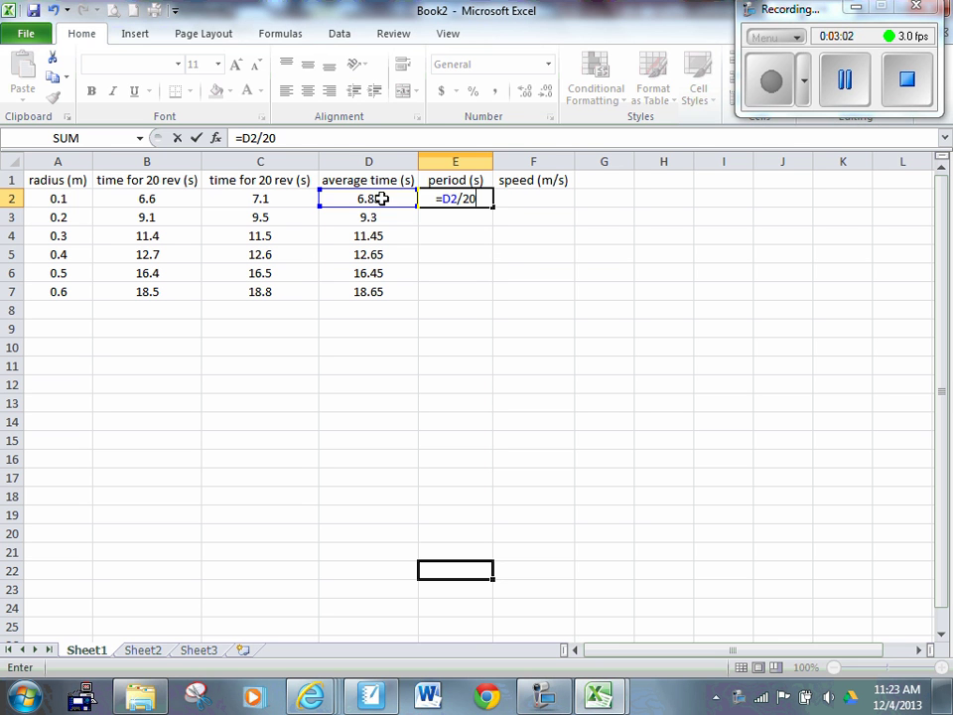
key("Return")
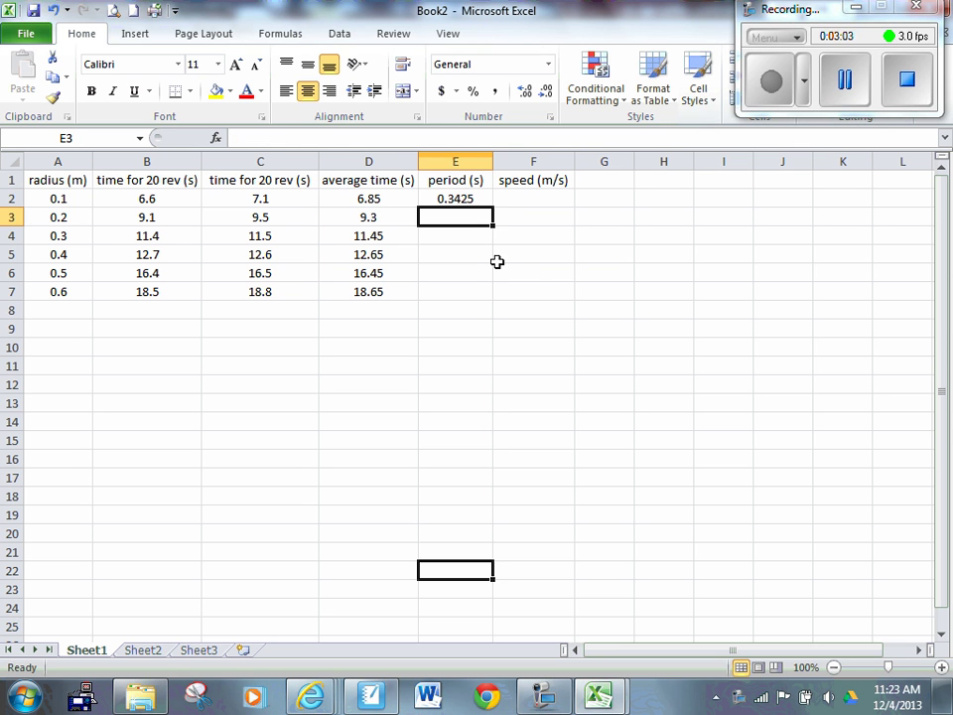
left_click(475, 197)
left_click_drag(493, 206, 495, 299)
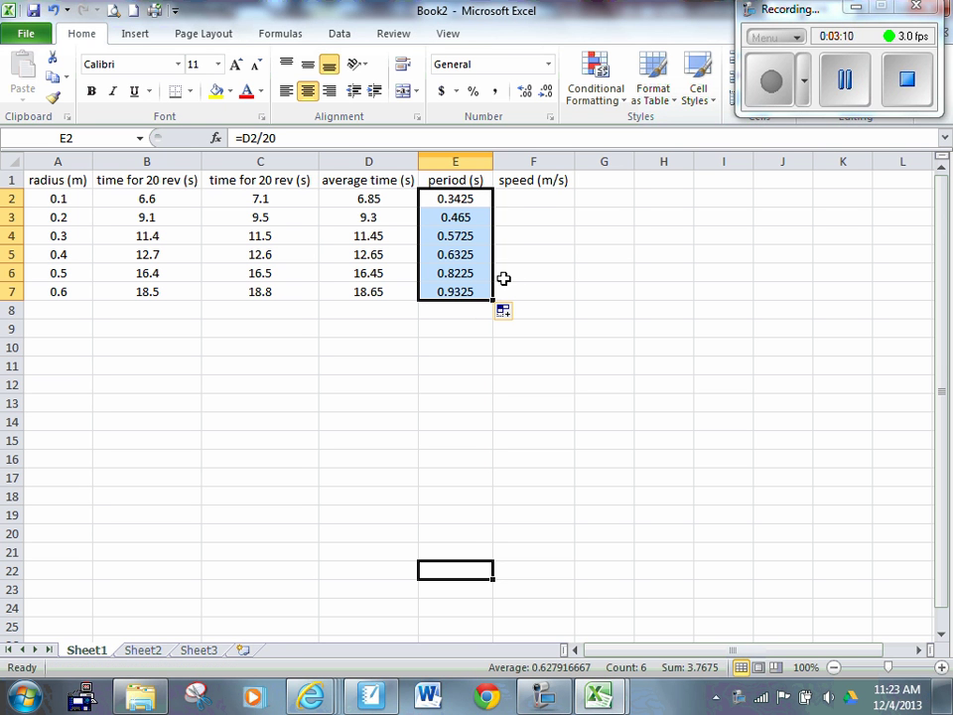
Step: Calculate the speed in F2 with the formula =2*3.14*A2/E2 and fill it down through F7
left_click(524, 198)
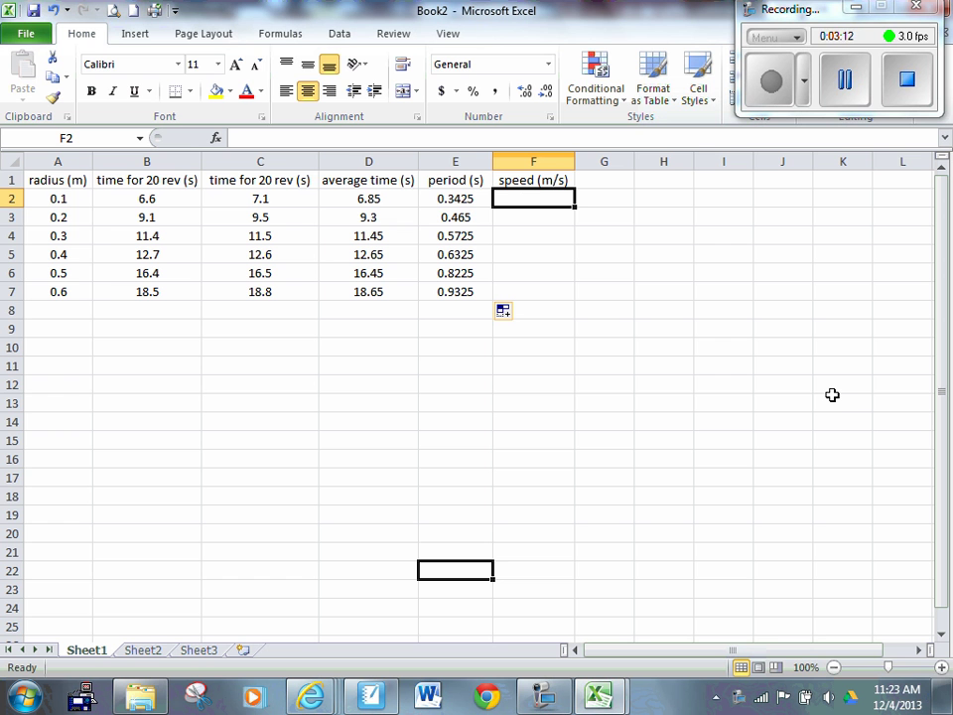
type("=")
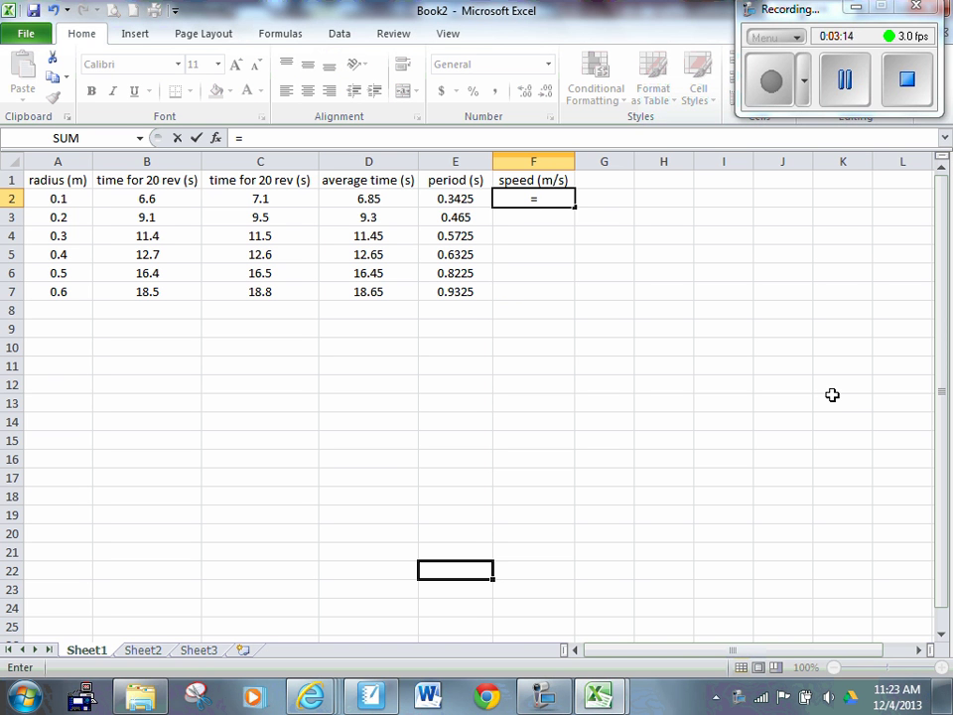
type("2*3.14*")
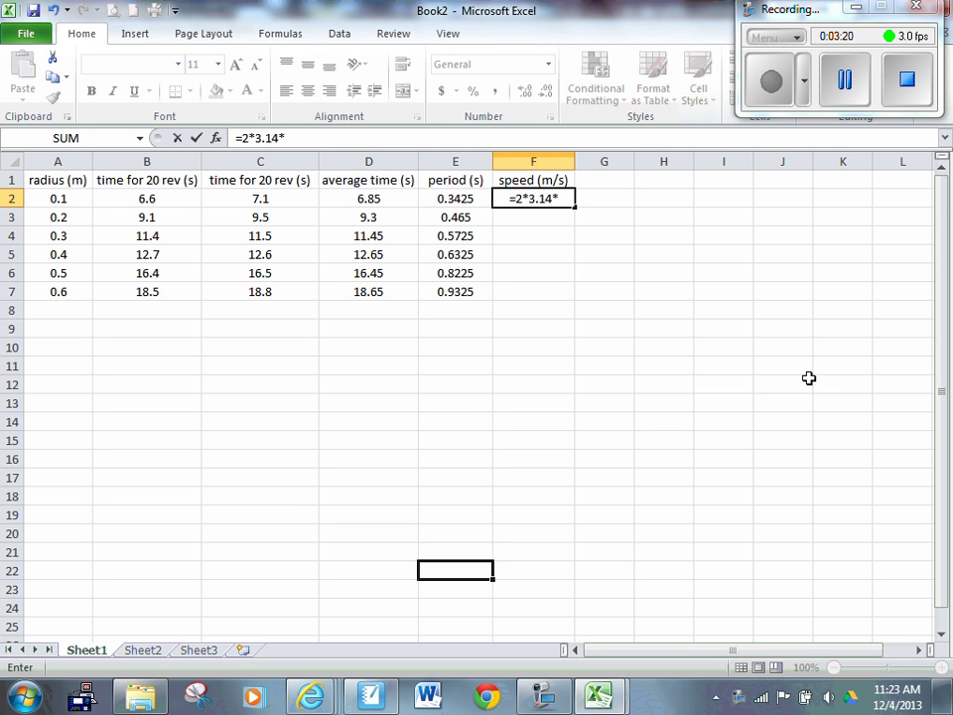
left_click(55, 198)
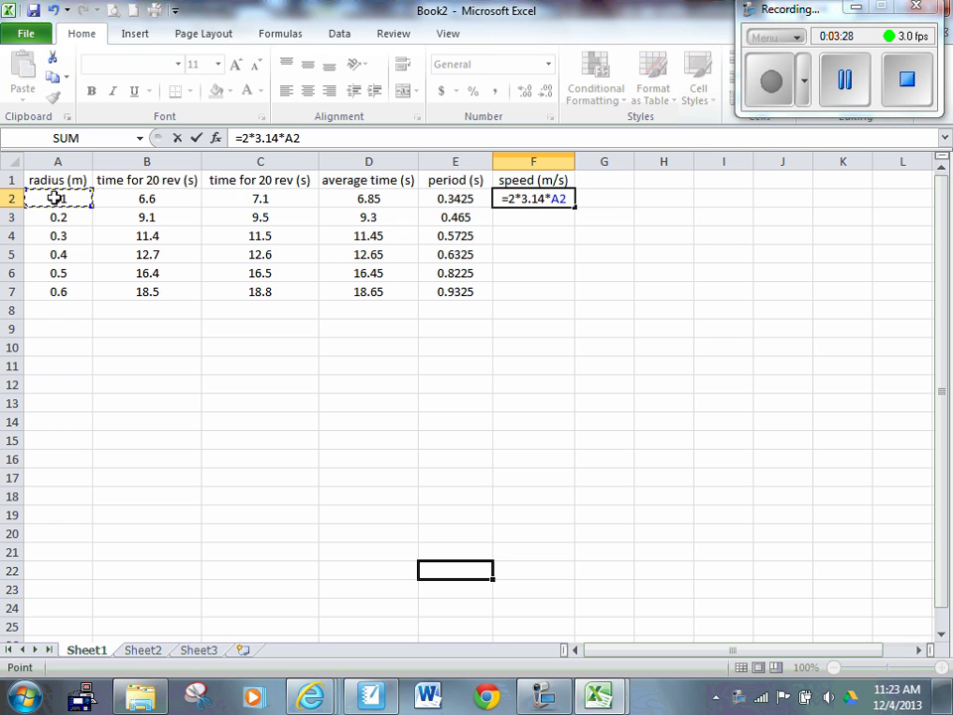
type("/")
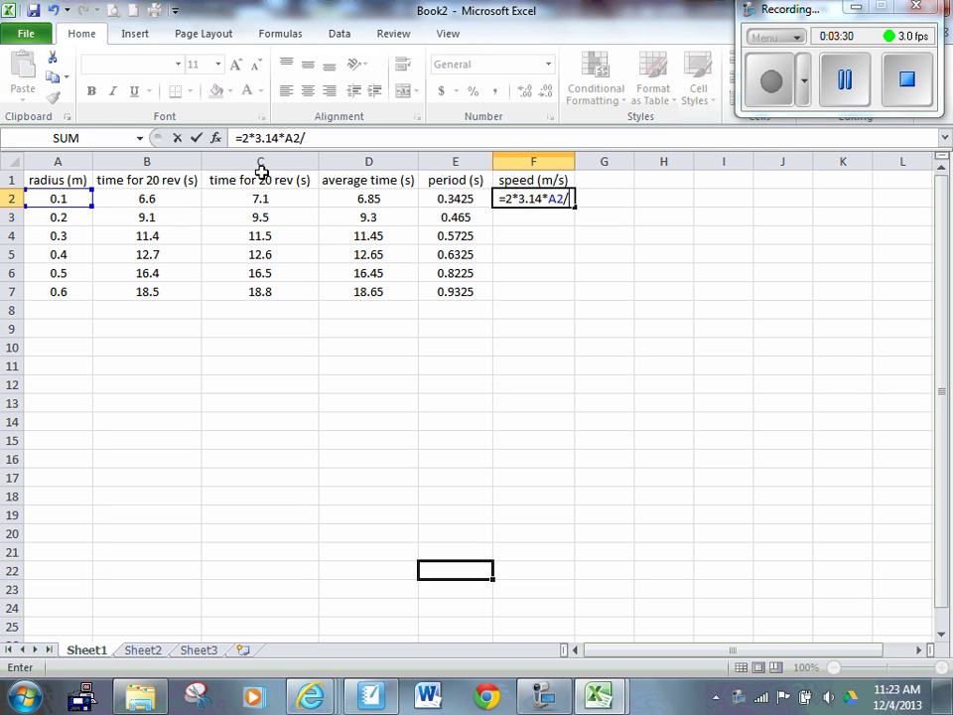
left_click(462, 201)
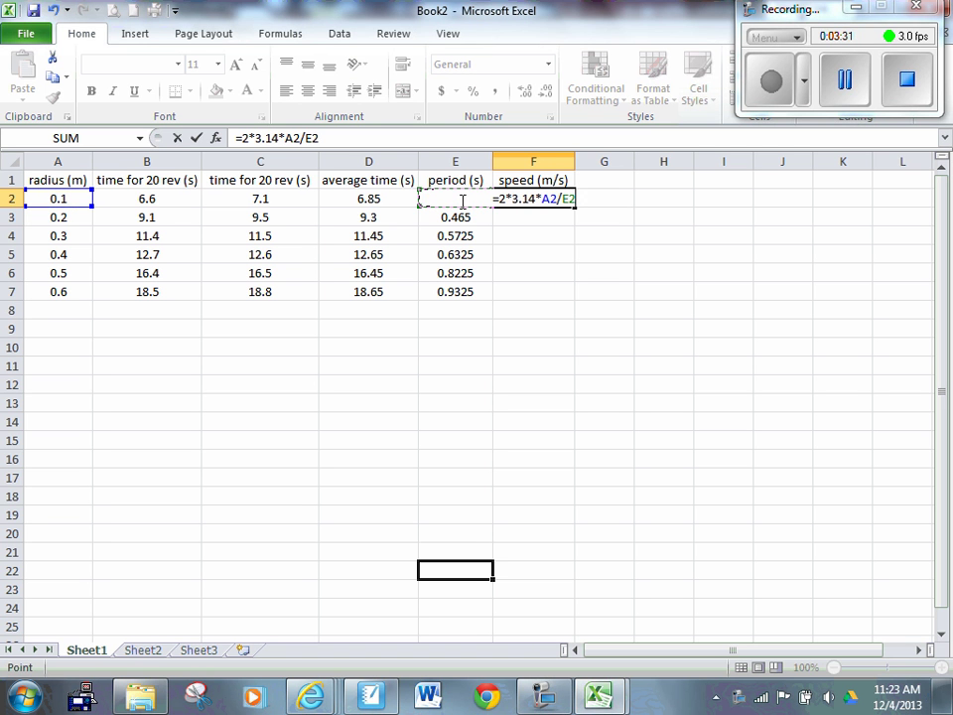
key("Return")
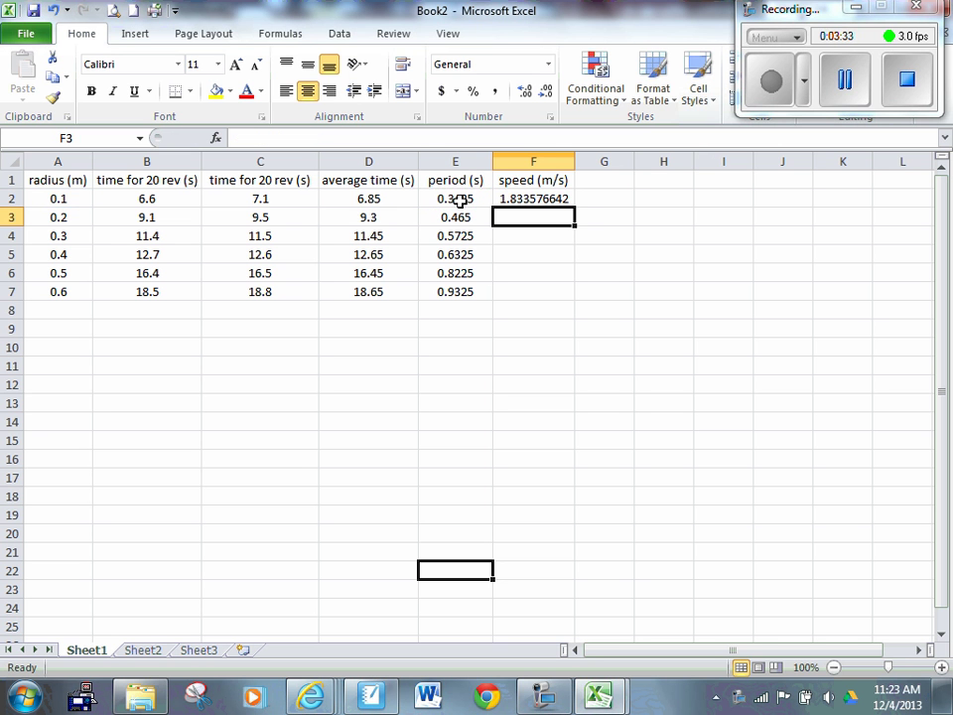
left_click(536, 201)
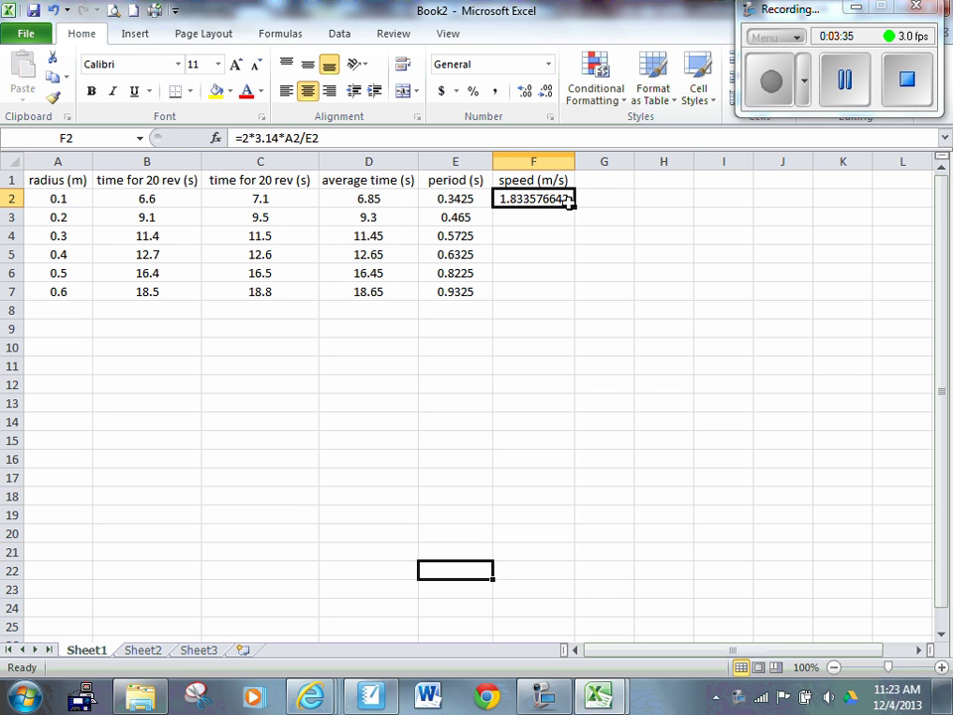
left_click_drag(577, 210, 577, 298)
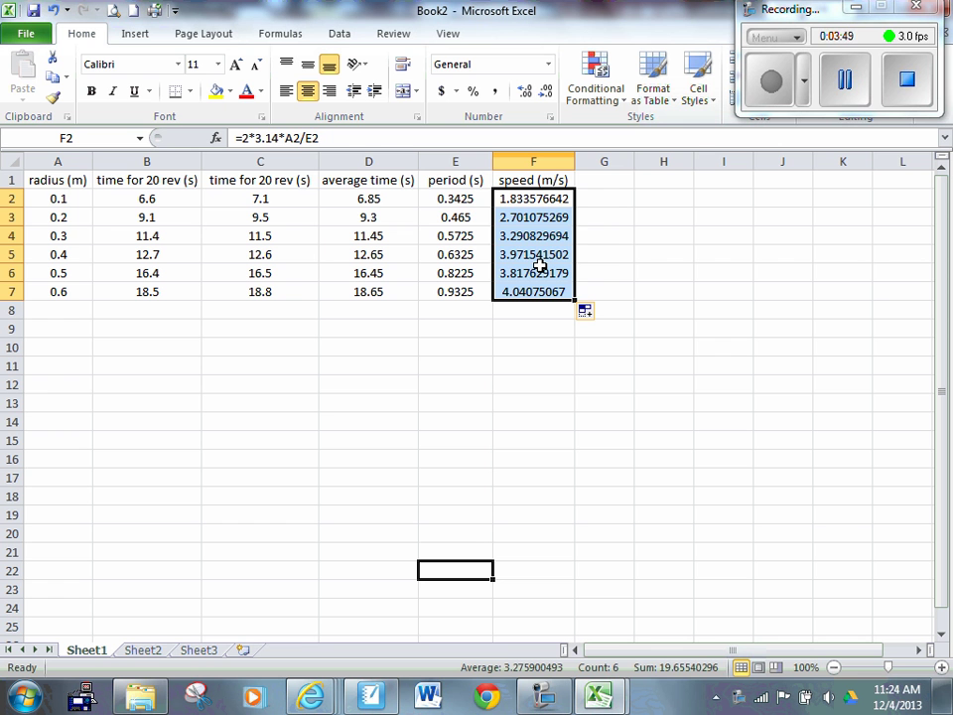
Step: Insert a markers-only scatter chart from the speed values in F2:F7
left_click(543, 184)
left_click_drag(547, 197, 557, 291)
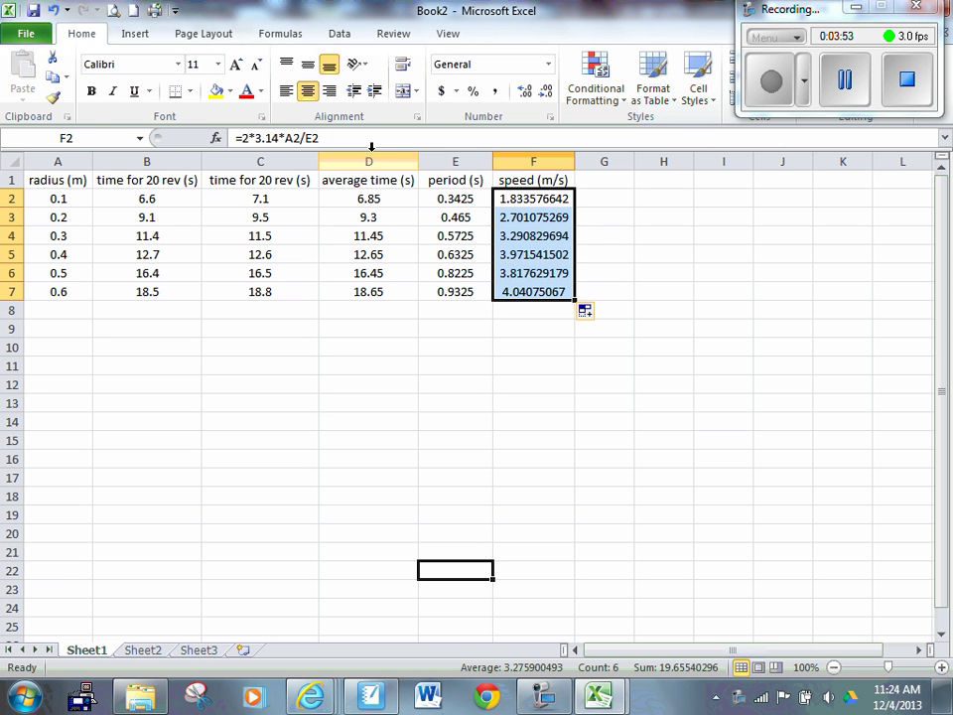
left_click(137, 38)
left_click(397, 79)
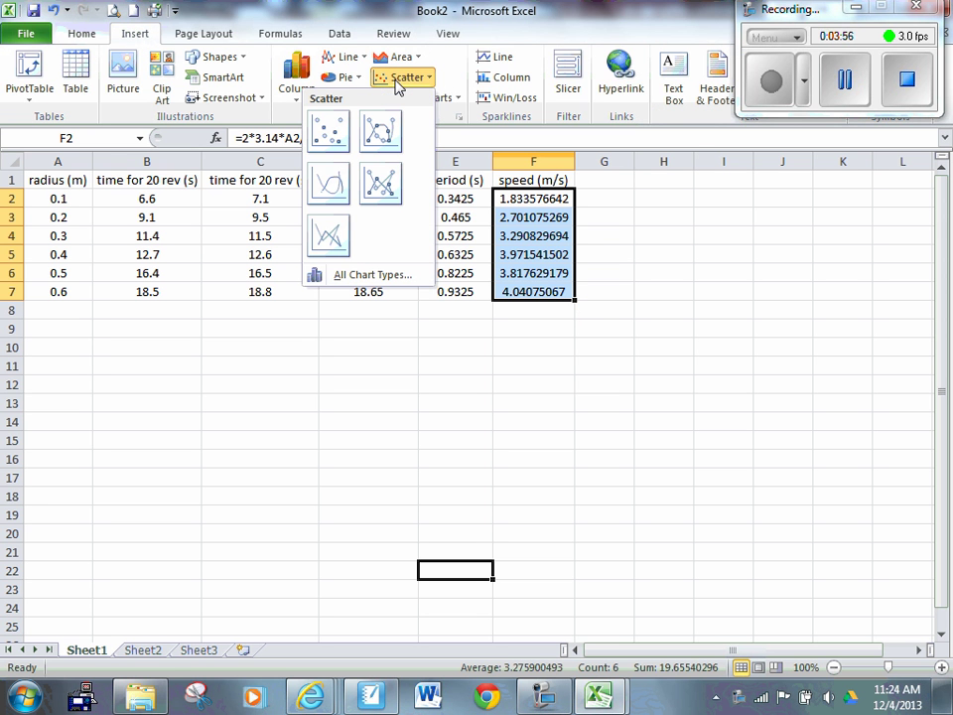
left_click(319, 128)
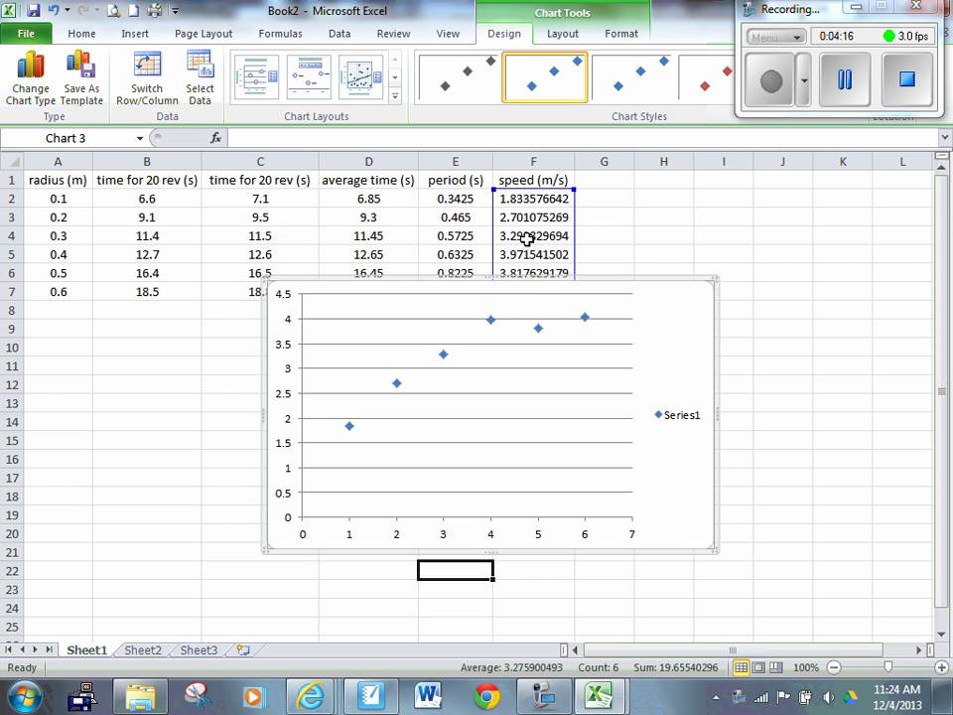
Step: Edit the chart's data series to use the radius values in A2:A7 as its X values
left_click(201, 86)
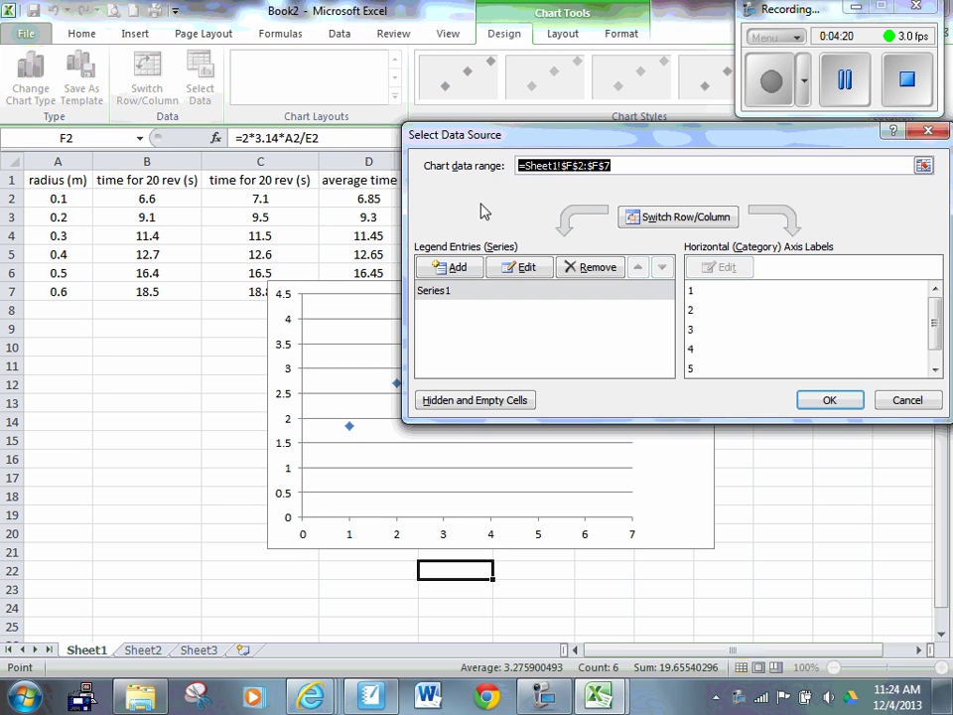
left_click(524, 268)
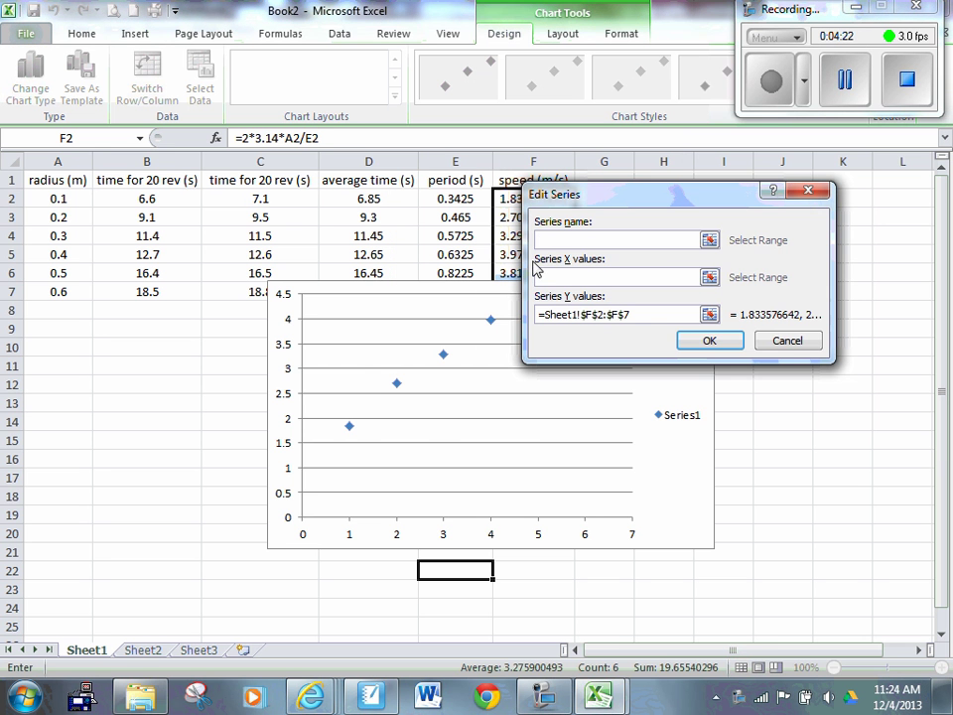
left_click(709, 278)
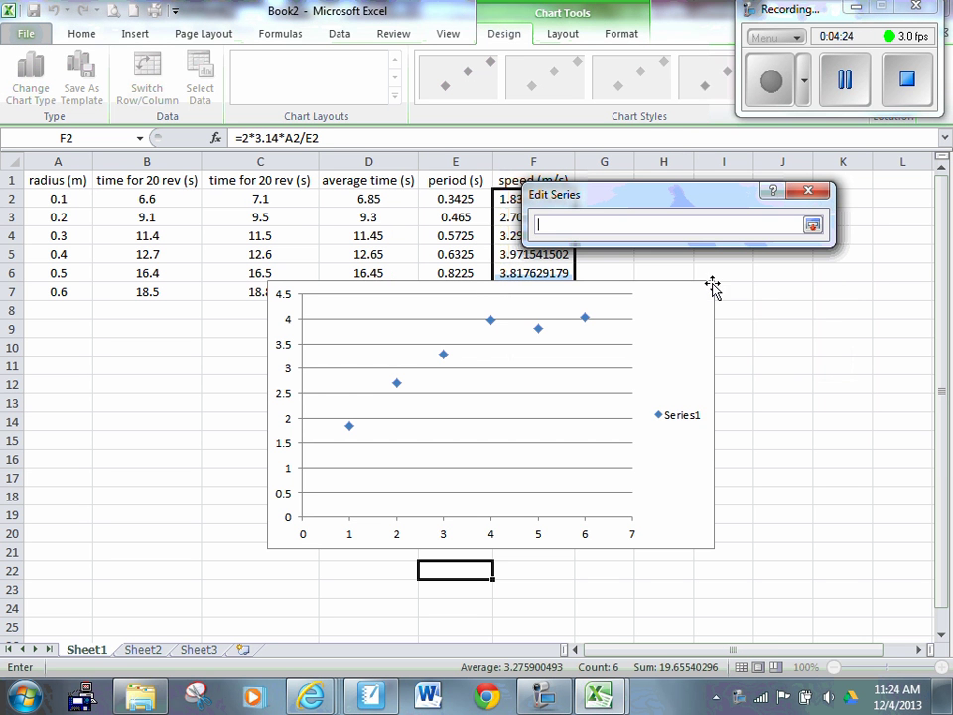
left_click(61, 200)
left_click_drag(61, 202, 59, 292)
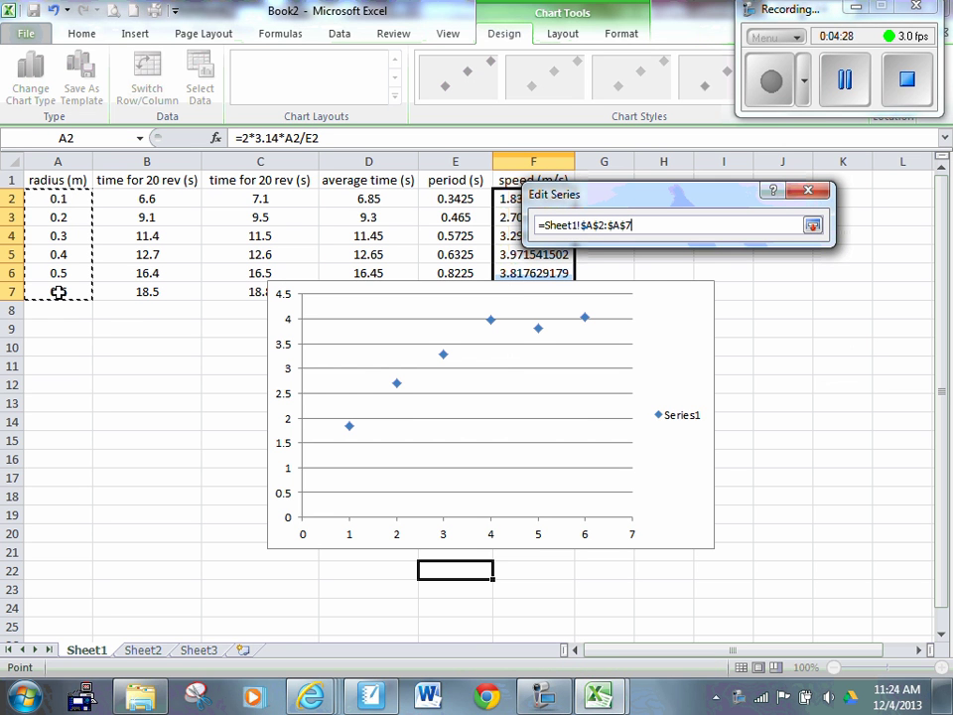
left_click(814, 226)
left_click(709, 349)
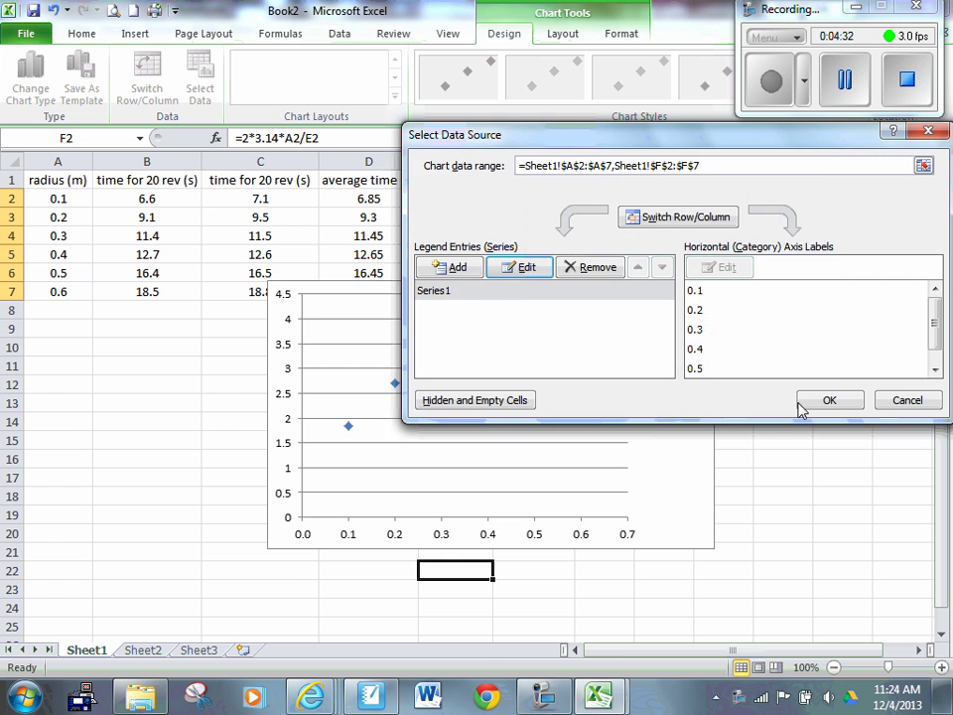
left_click(826, 400)
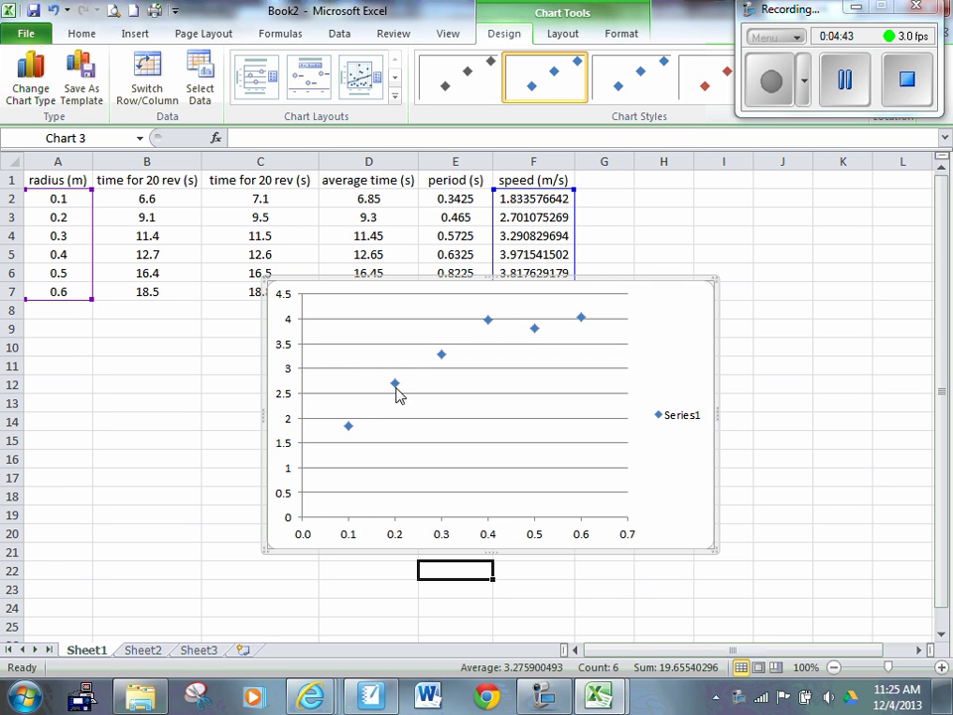
Step: Apply a chart layout with chart and axis titles, title the chart "Speed vs. Radius" and centre the title above the plot
left_click(517, 322)
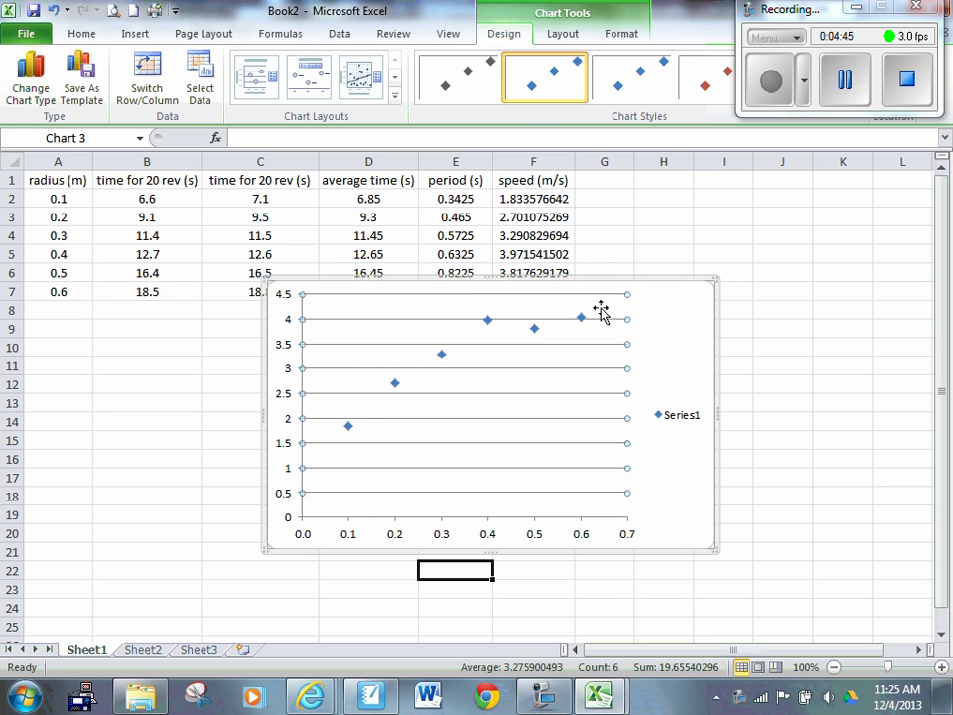
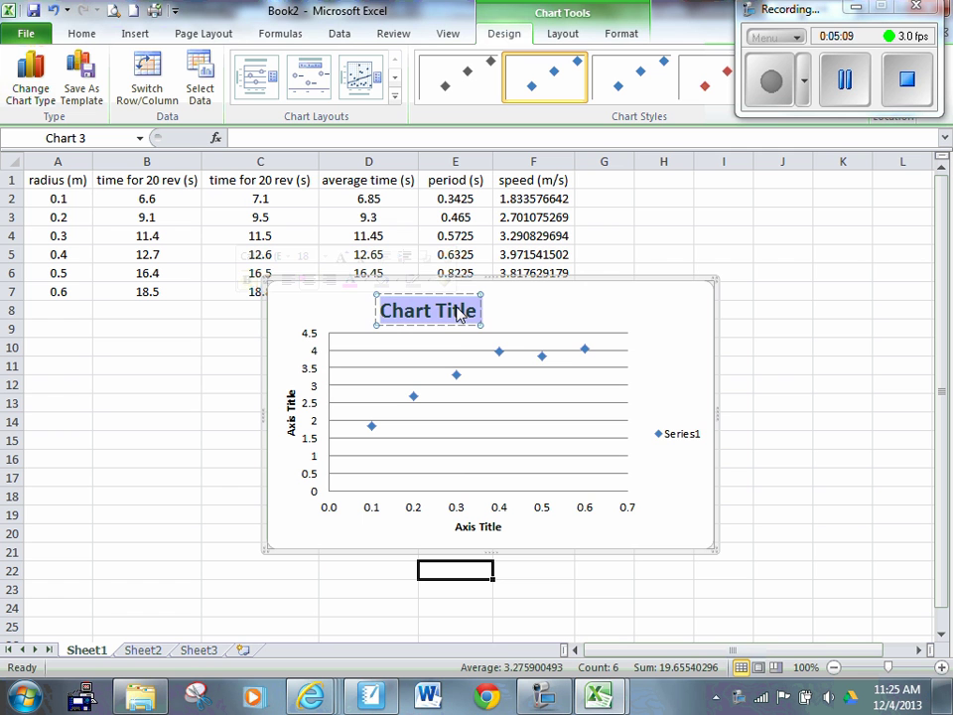
type("Speed vs")
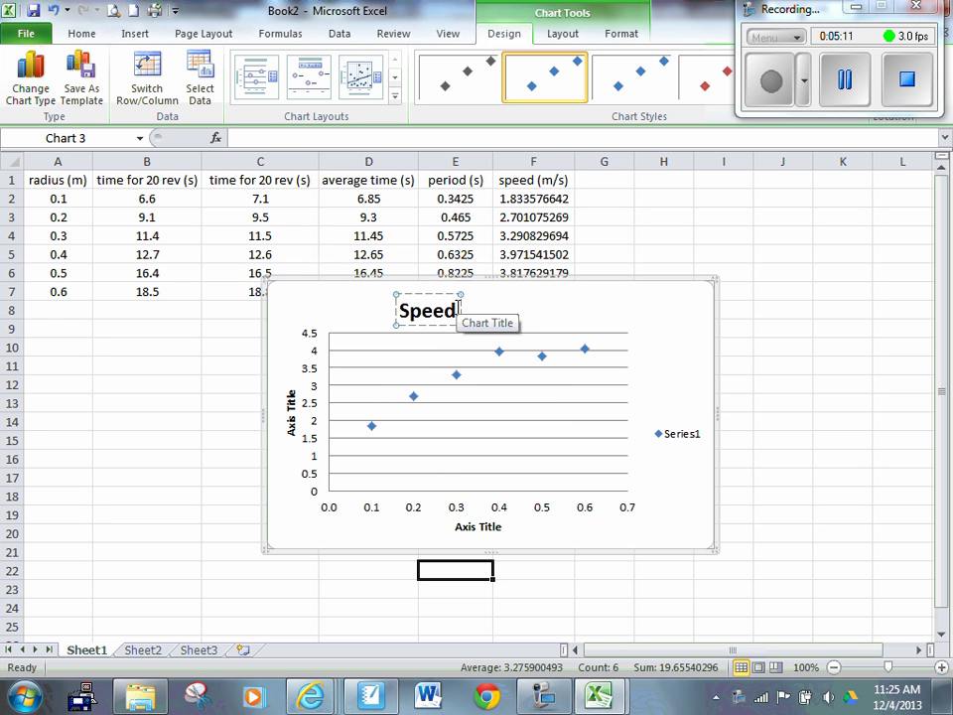
type(". Radius")
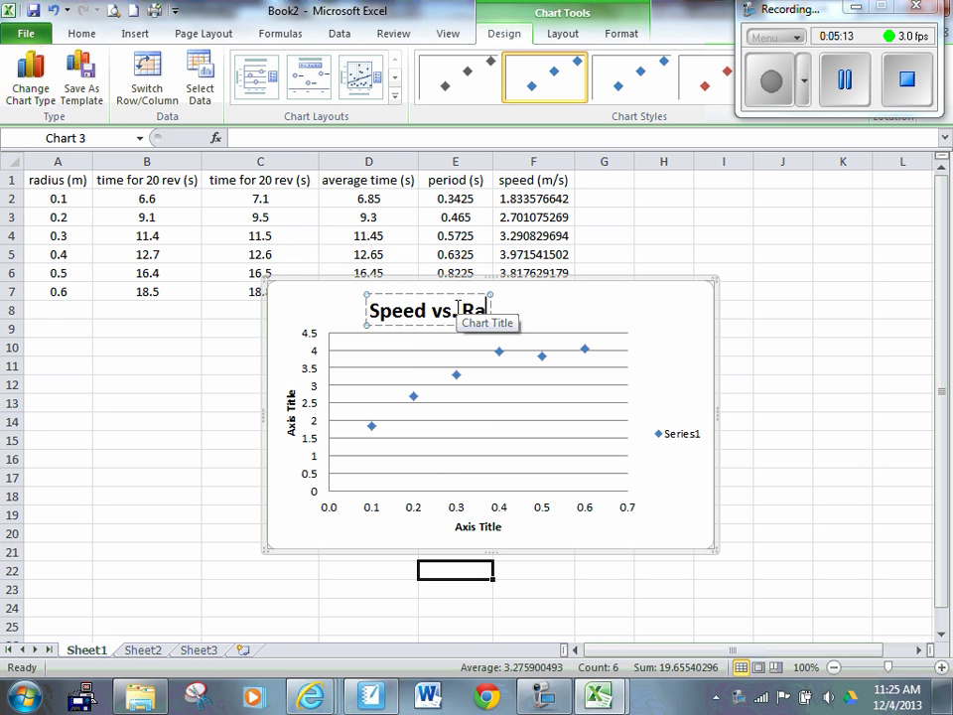
left_click(643, 326)
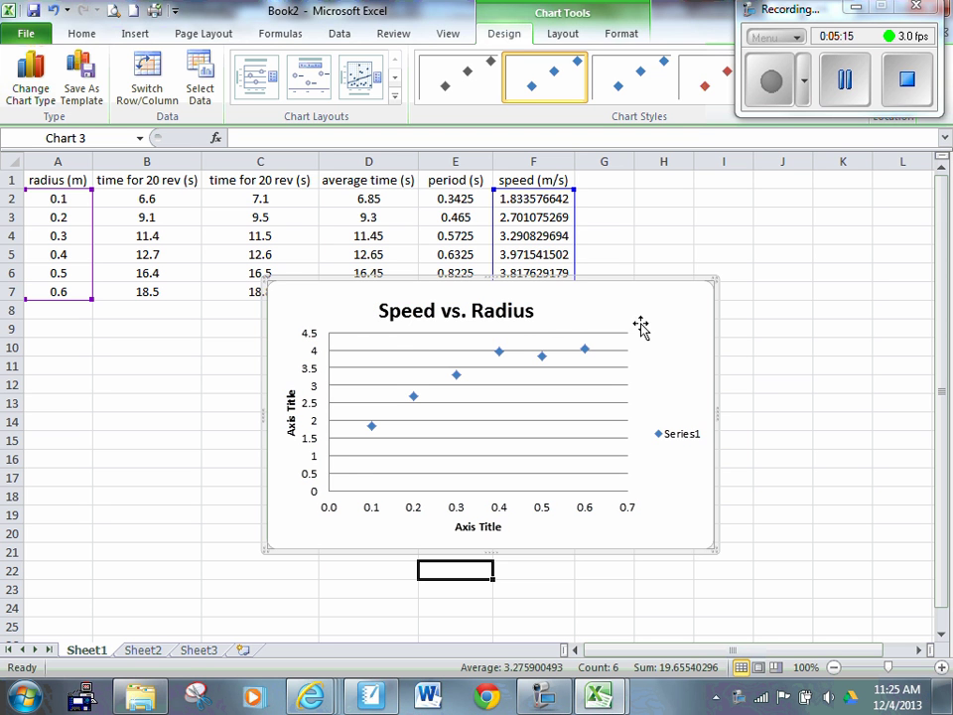
left_click_drag(441, 319, 475, 309)
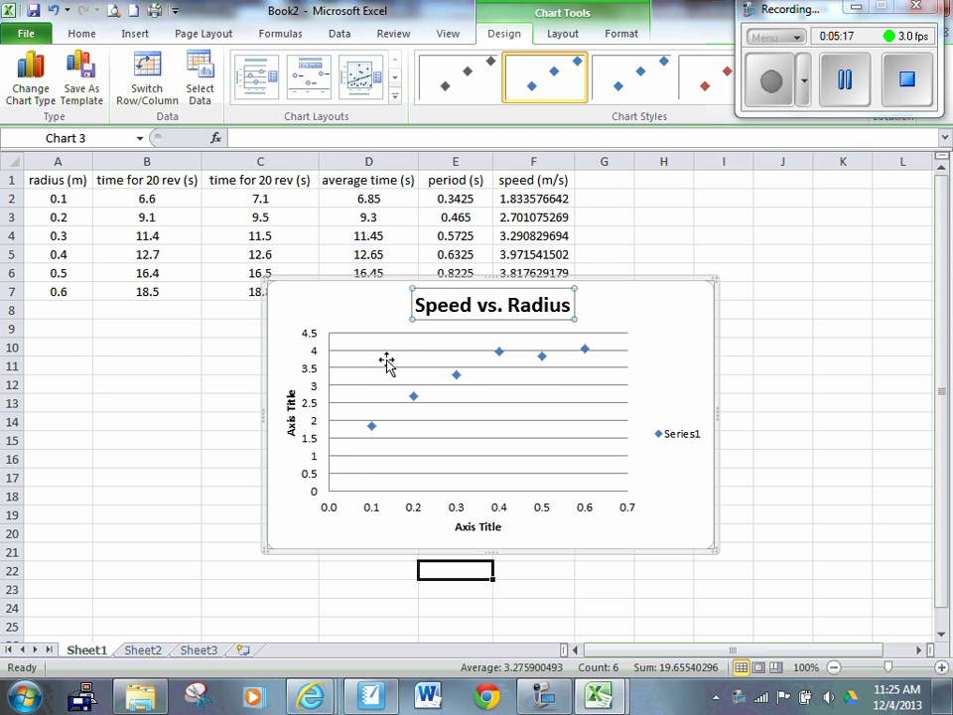
Step: Set the vertical axis title to "Speed (m/s)"
double_click(290, 403)
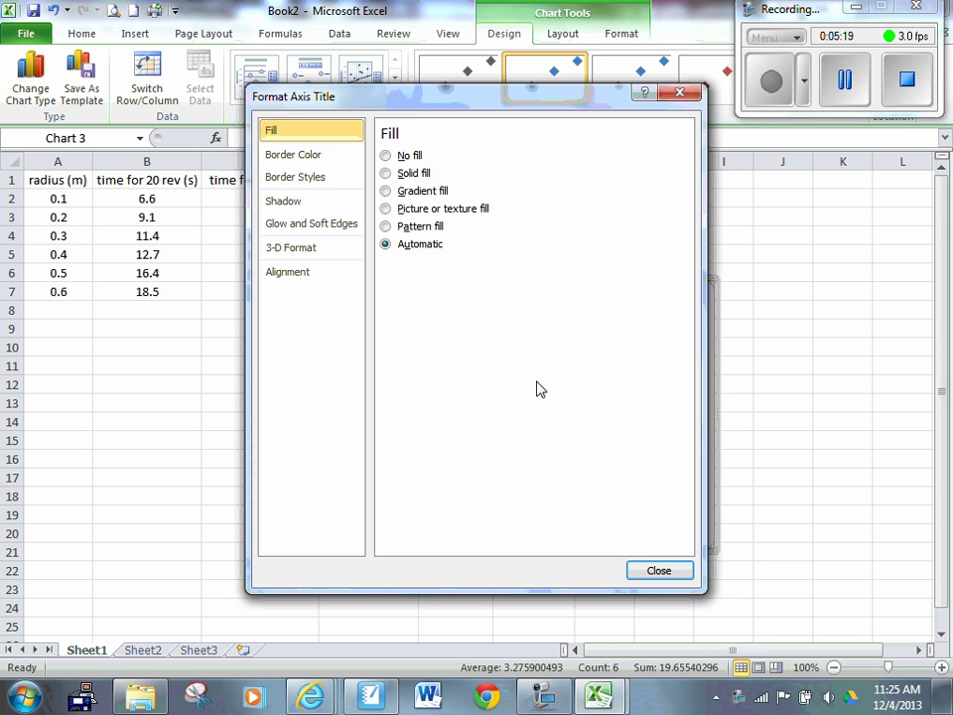
left_click(654, 574)
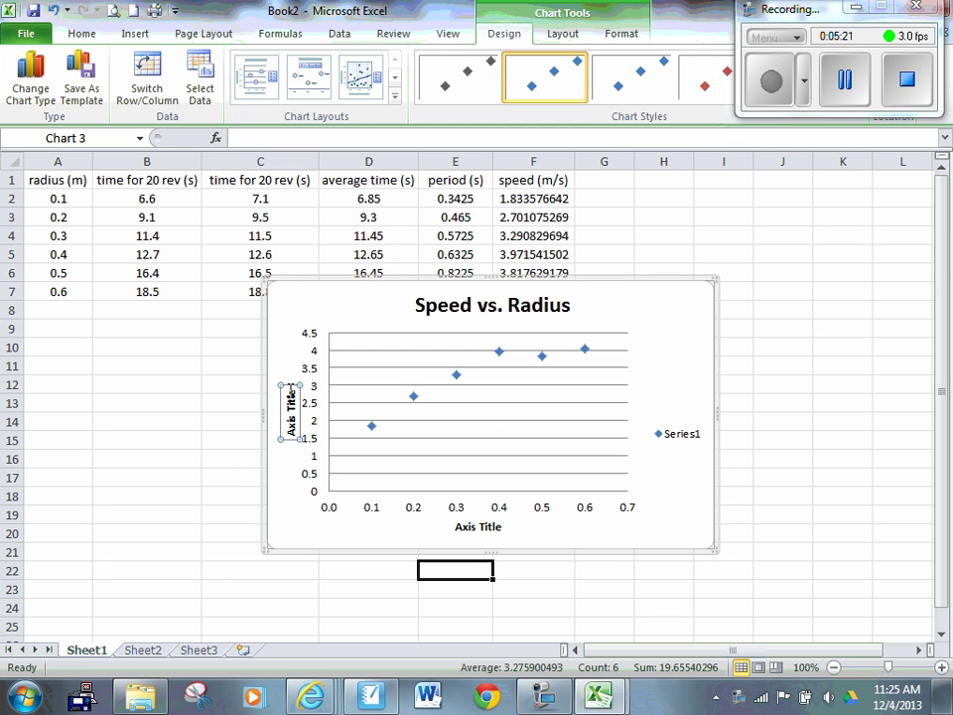
triple_click(300, 439)
type("Speed")
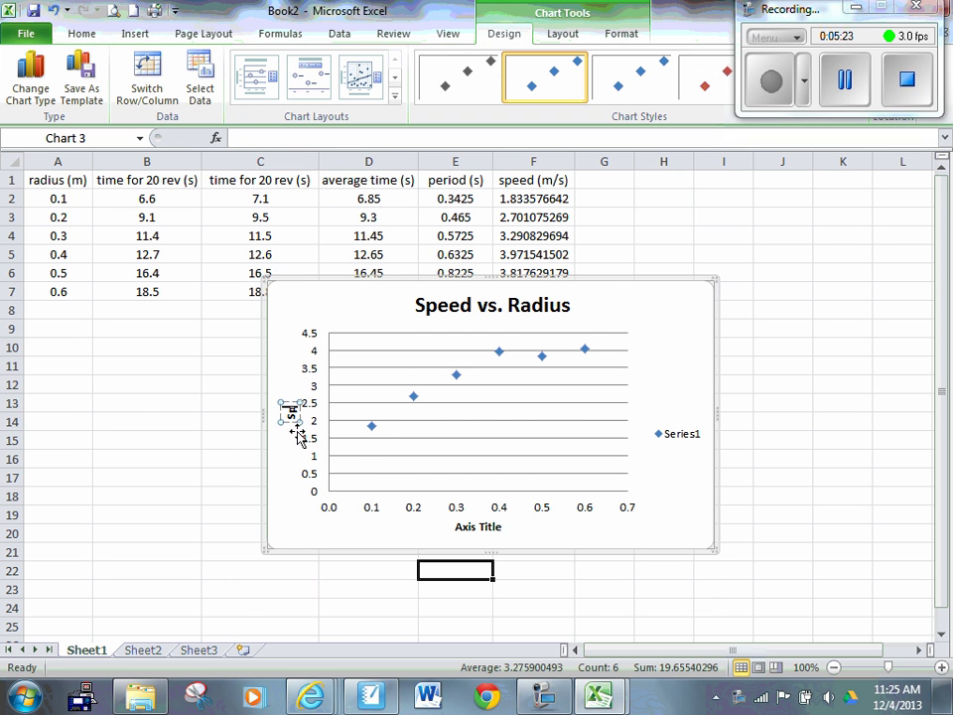
type(" (m/s)")
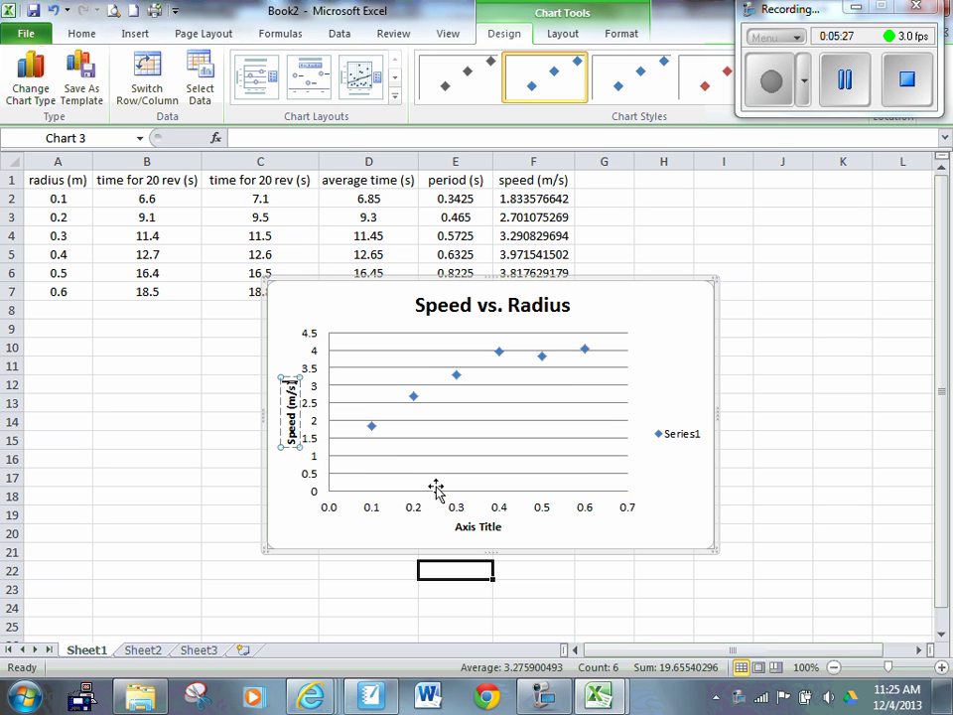
Step: Set the horizontal axis title to "Radius (m)" and delete the legend from the chart
left_click(482, 527)
left_click_drag(502, 526, 447, 527)
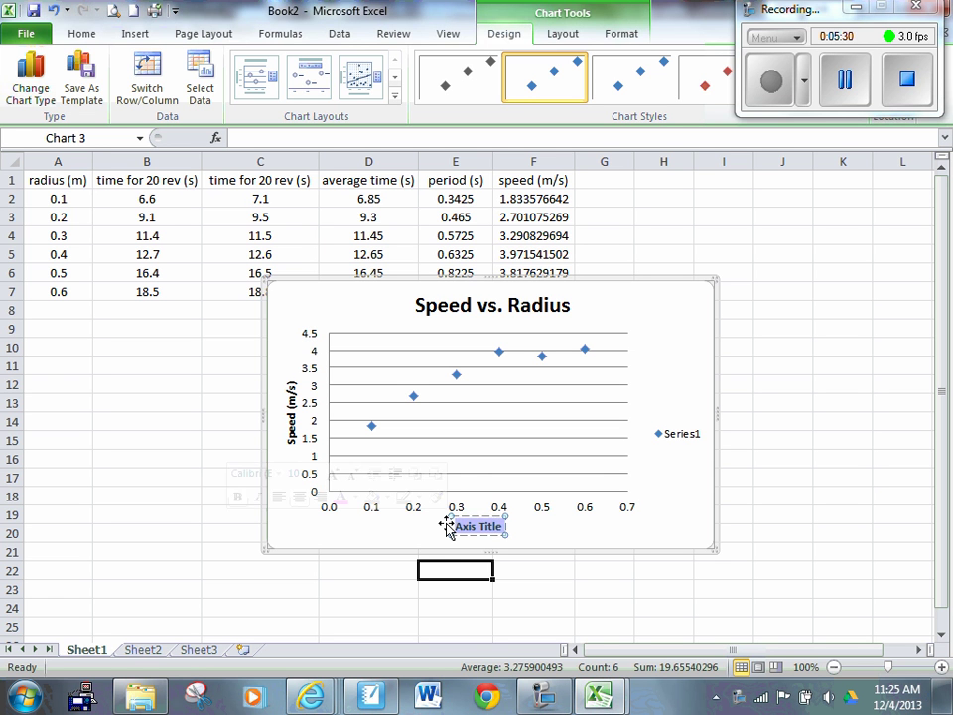
type("Radius")
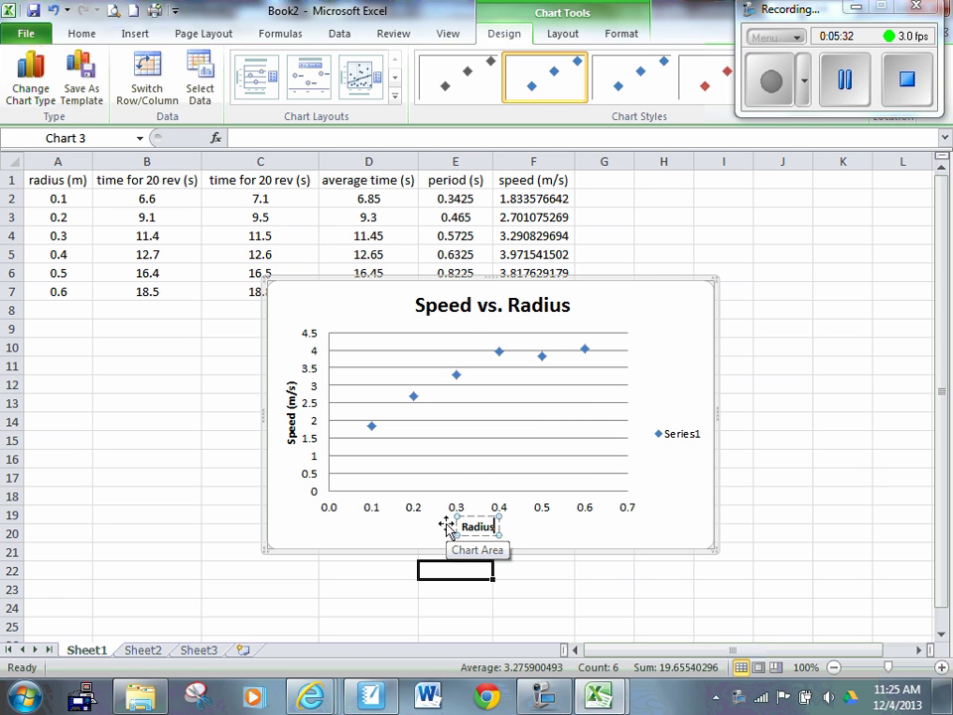
type(" (m)")
left_click(570, 542)
left_click(682, 439)
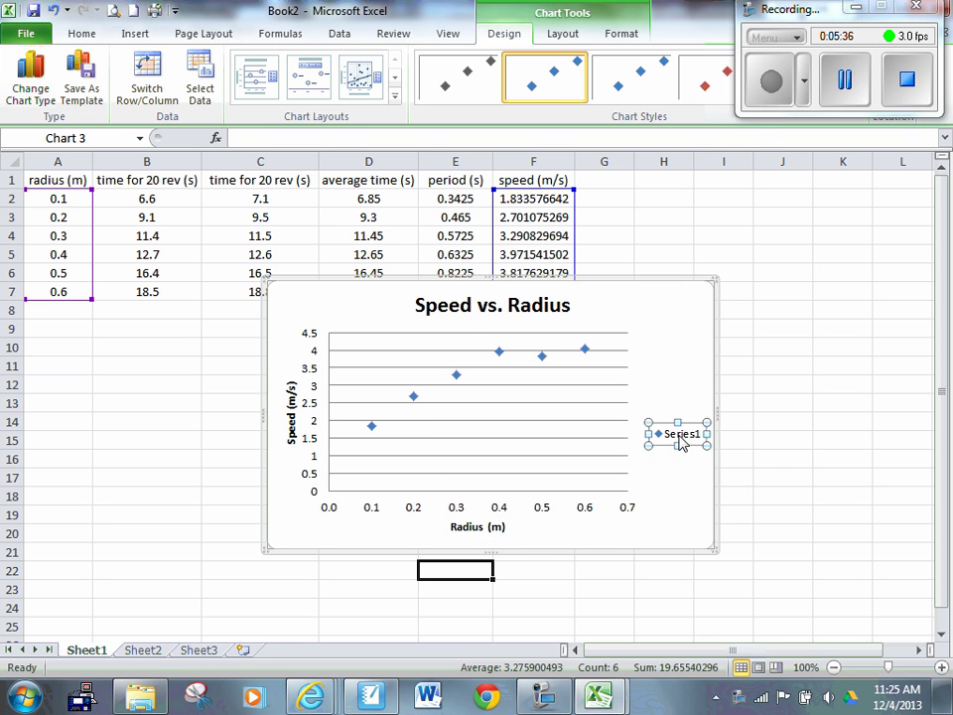
key("Delete")
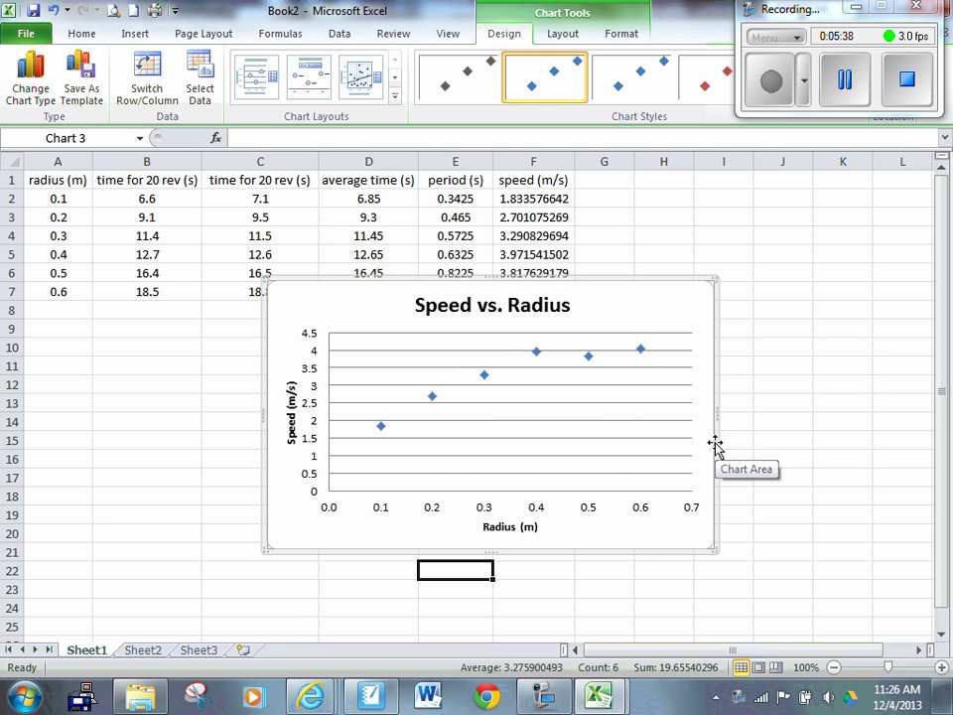
Step: Add a trendline to the speed data points and move its format dialog away from the chart
left_click(433, 398)
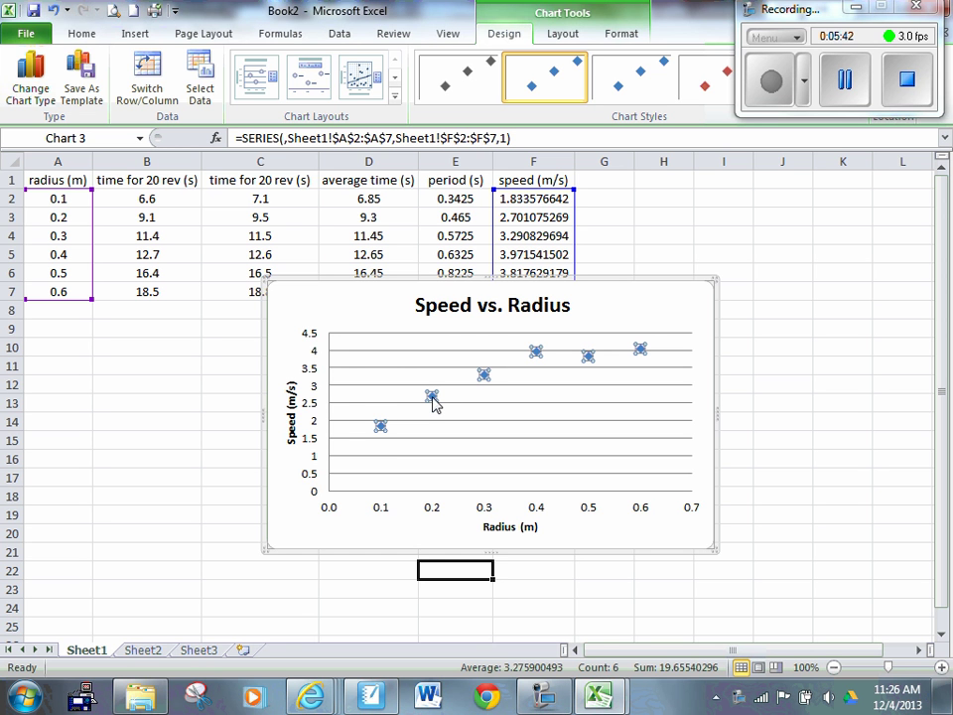
right_click(432, 400)
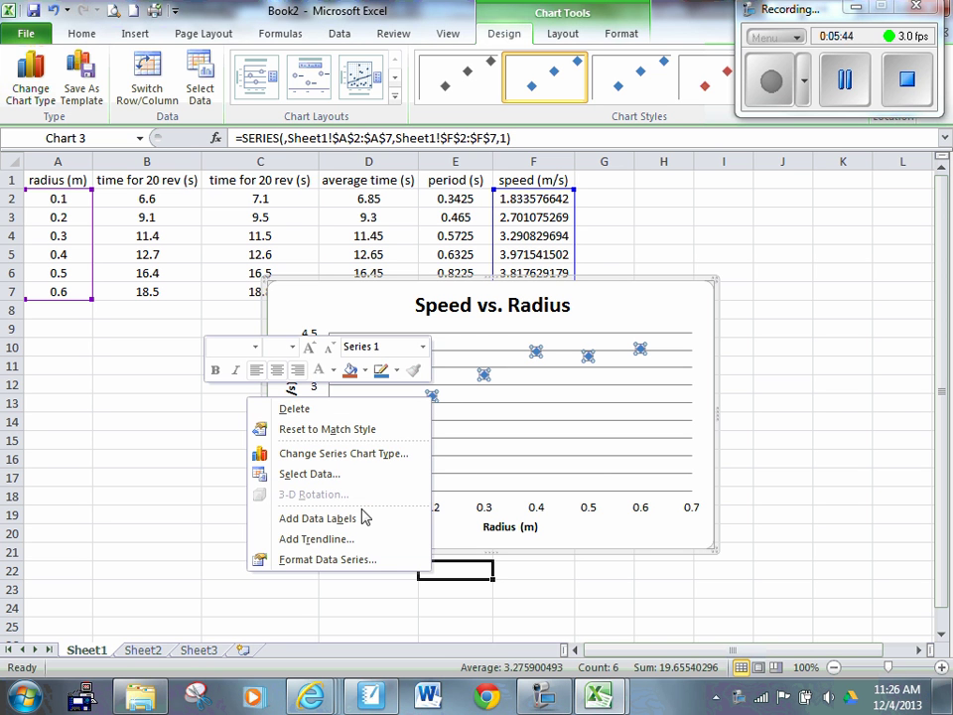
left_click(351, 537)
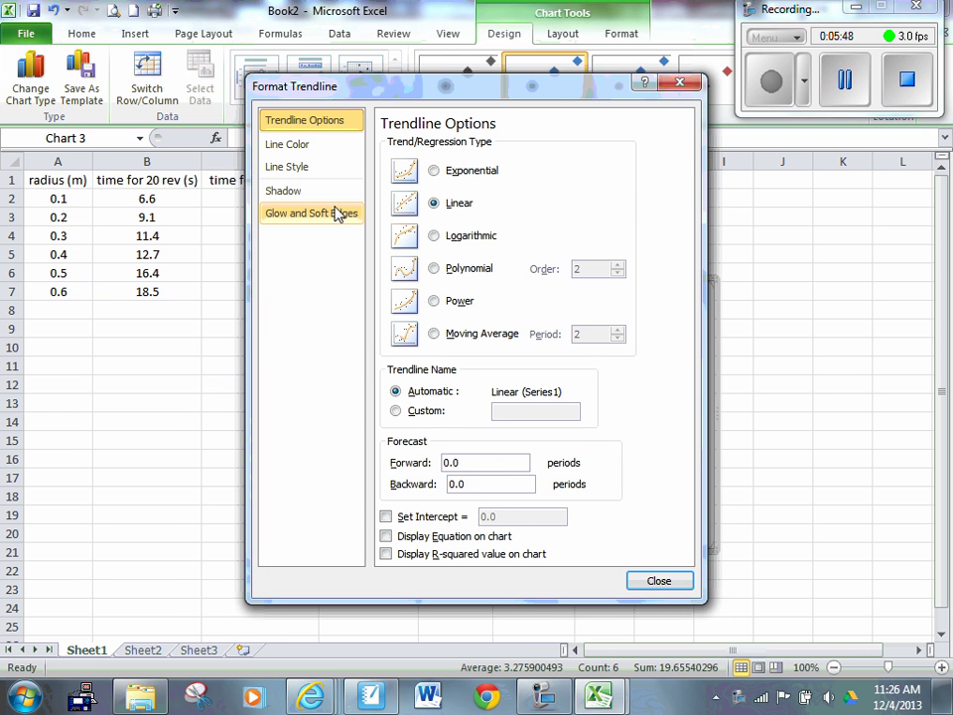
left_click_drag(426, 83, 130, 233)
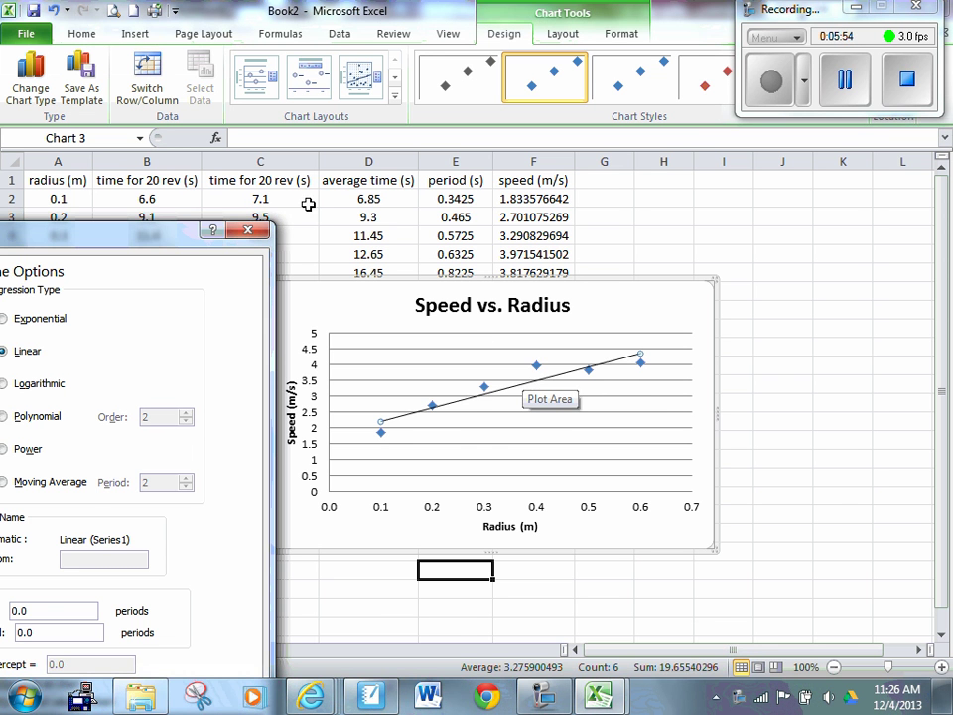
left_click_drag(194, 240, 952, 116)
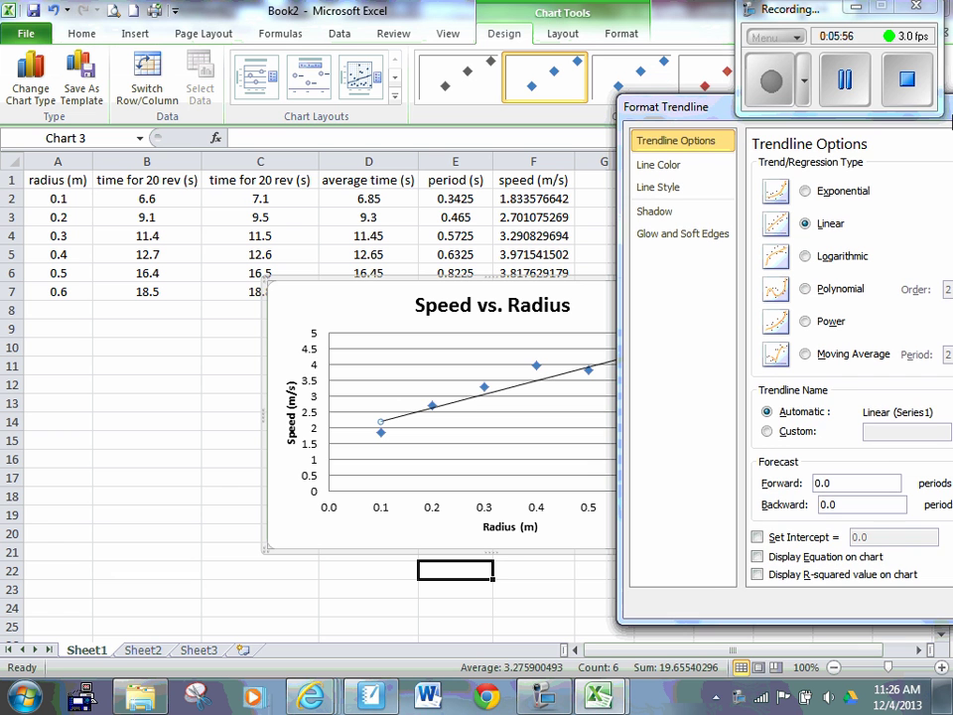
Step: Try the Exponential regression type for the trendline, then settle on Power and close the trendline formatting
left_click(805, 191)
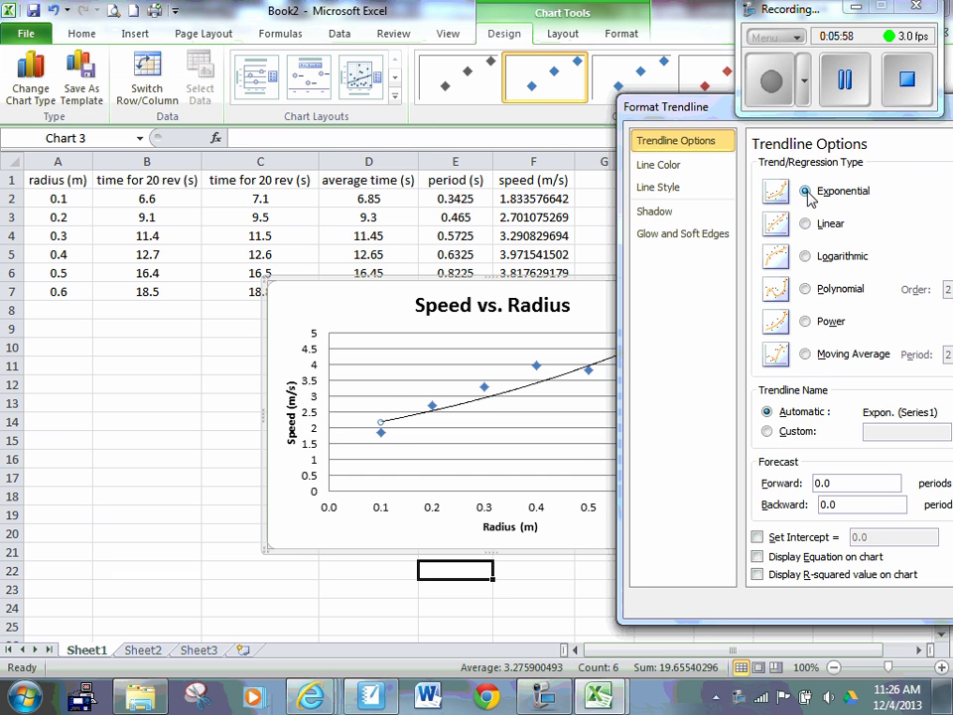
left_click_drag(629, 104, 798, 361)
left_click(779, 381)
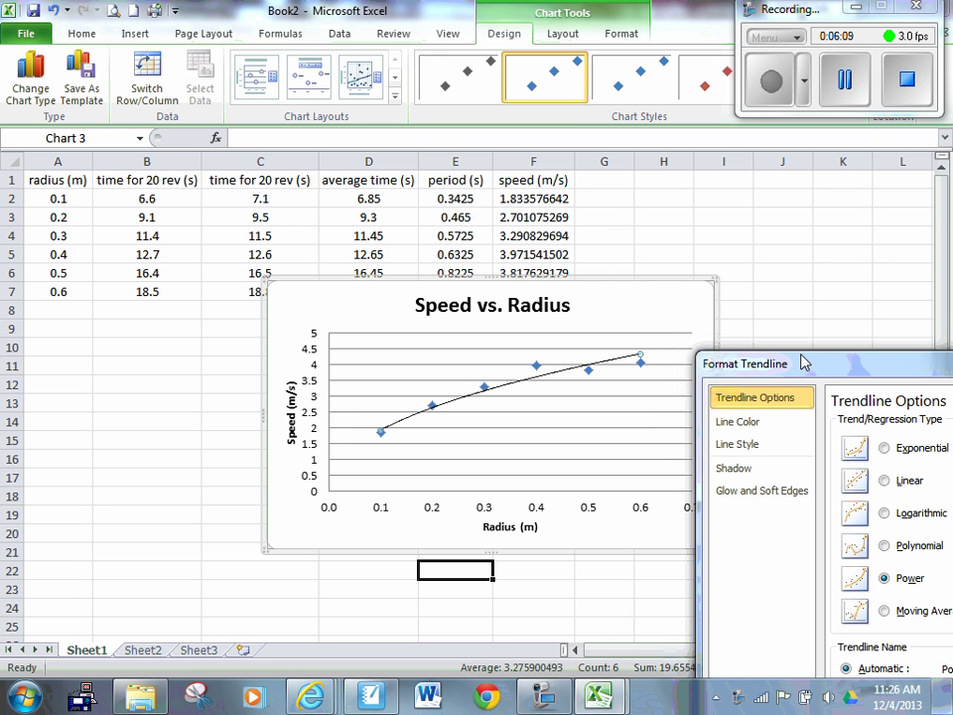
left_click_drag(804, 364, 508, 132)
left_click(816, 626)
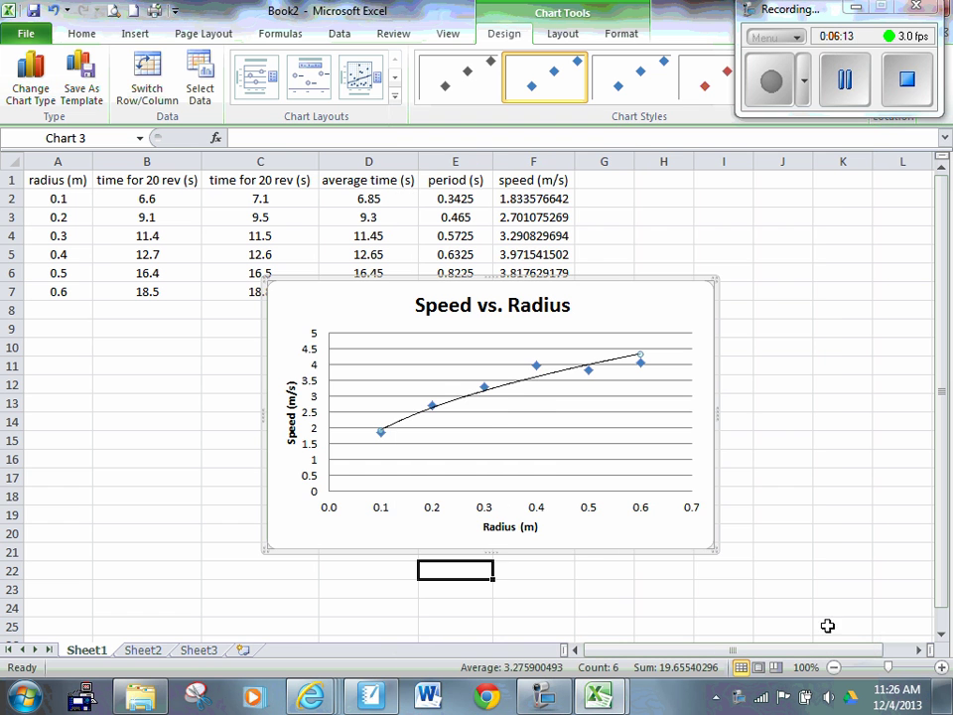
Step: Deselect the chart and move it below the data table so that row 7 is uncovered
left_click(899, 593)
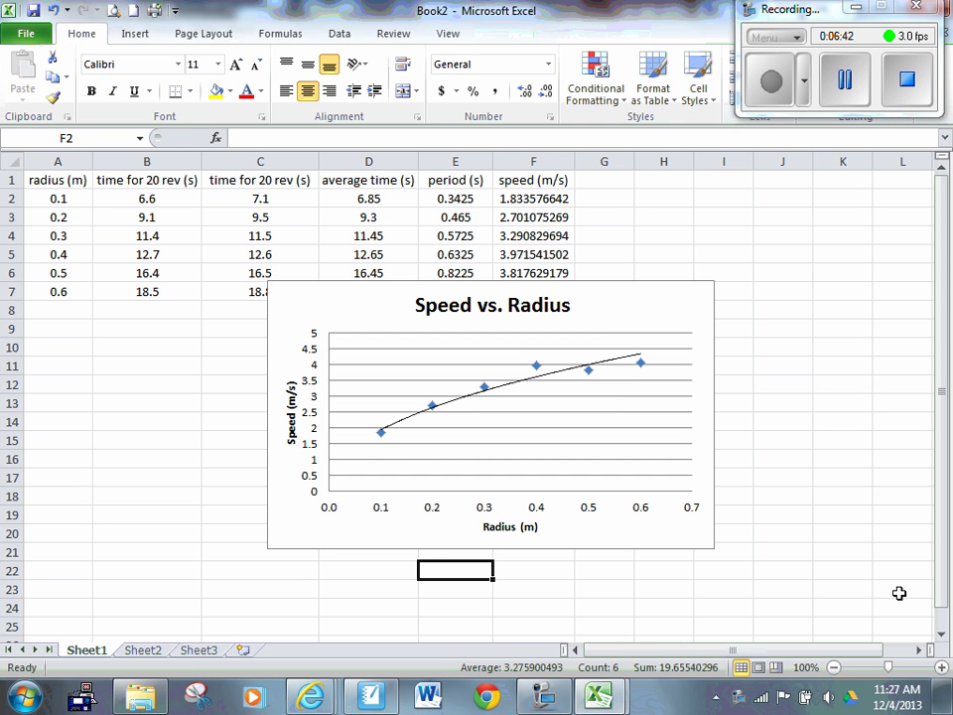
left_click_drag(782, 309, 767, 395)
left_click_drag(626, 298, 655, 326)
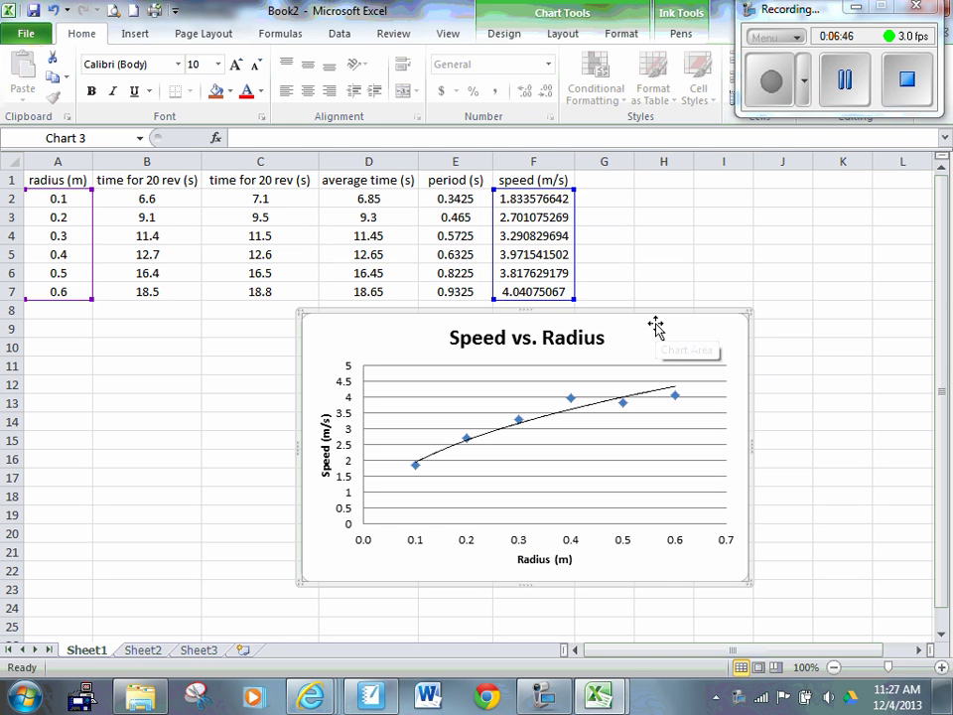
Step: Switch to SMART Notebook and sketch two graphs on the page after Conclusion, one curving steeply upward and one levelling off
key("alt+Tab")
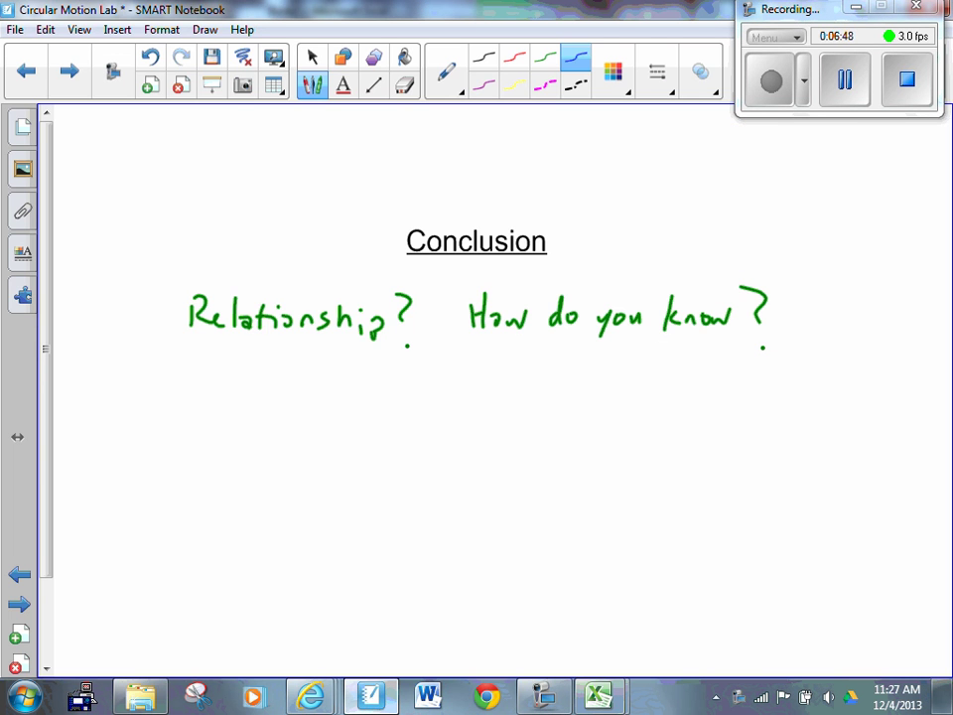
key("Page_Down")
mouse_move(359, 191)
left_mouse_down()
mouse_move(400, 417)
mouse_move(588, 396)
left_mouse_up()
mouse_move(391, 405)
left_mouse_down()
mouse_move(479, 354)
mouse_move(569, 214)
left_mouse_up()
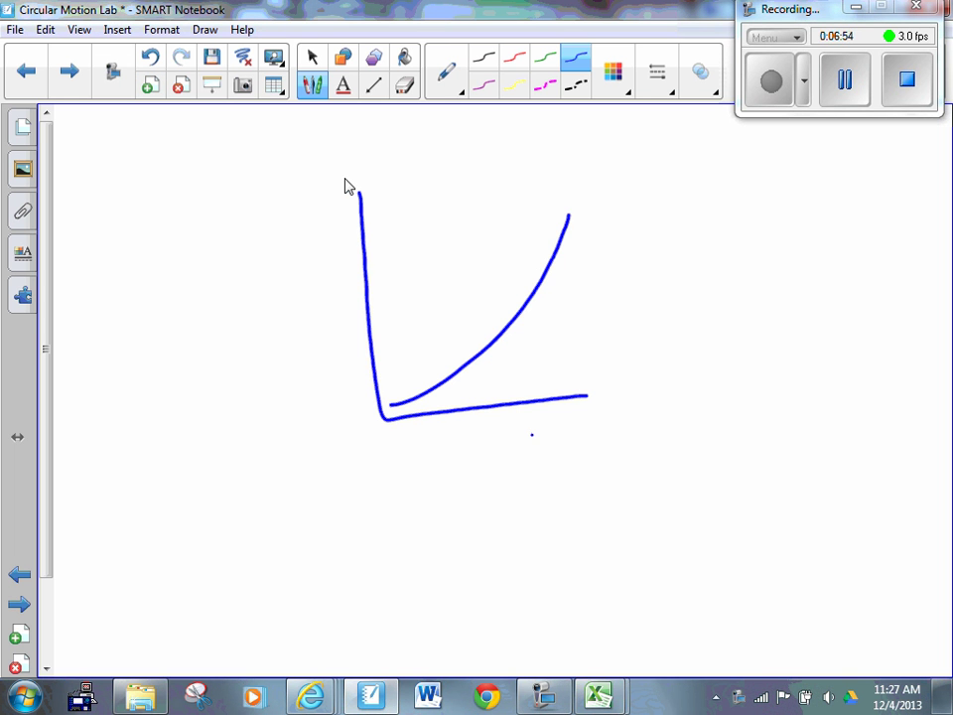
mouse_move(698, 191)
left_mouse_down()
mouse_move(701, 404)
mouse_move(886, 394)
left_mouse_up()
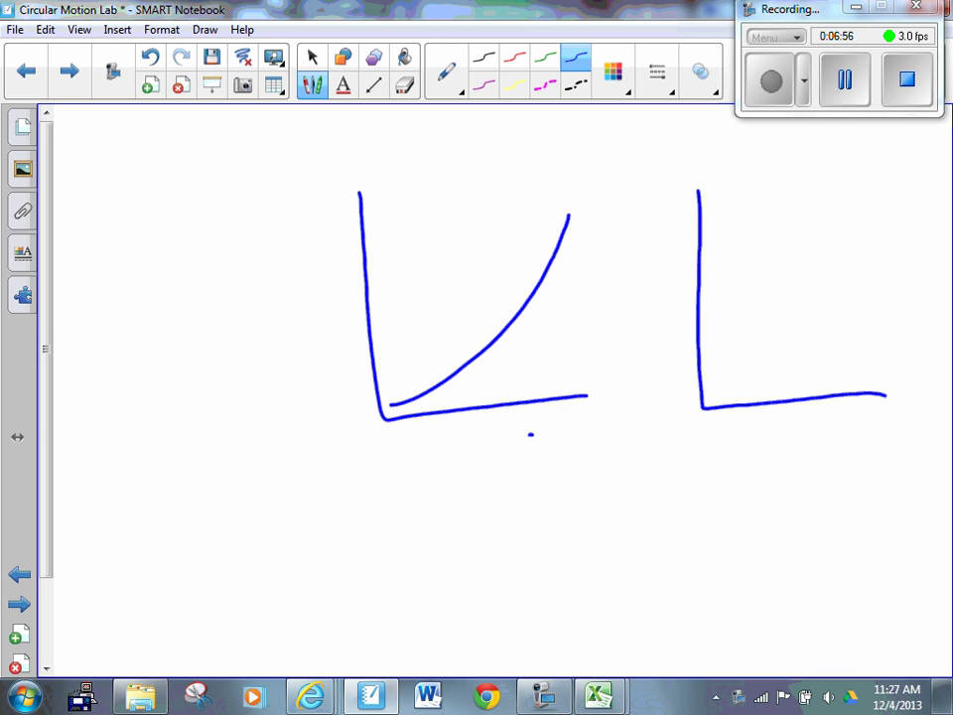
left_click_drag(701, 386, 871, 231)
Step: Label the vertical axes of both sketched graphs v and the horizontal axes r
mouse_move(797, 424)
left_mouse_down()
mouse_move(796, 437)
mouse_move(811, 412)
left_mouse_up()
left_click(656, 306)
left_click_drag(655, 306, 678, 297)
left_click_drag(495, 434, 495, 452)
left_click_drag(494, 443, 511, 433)
left_click(323, 302)
left_click_drag(324, 288, 350, 285)
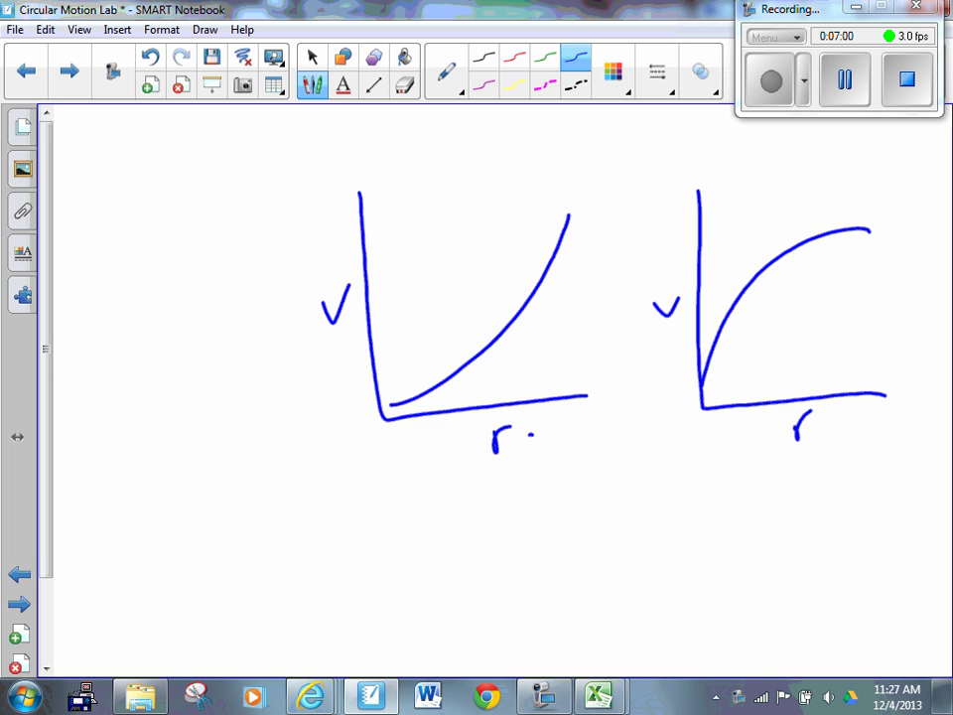
Step: Mark a few small pen dots beside the r labels of both graphs
left_click(531, 447)
left_click(542, 454)
left_click(509, 449)
left_click(792, 458)
left_click_drag(787, 459, 794, 458)
Step: Handwrite the proportionalities r ∝ v and v² ∝ r beneath the levelling-off graph
left_click_drag(612, 502, 622, 500)
left_click_drag(683, 498, 653, 508)
mouse_move(710, 489)
left_mouse_down()
mouse_move(728, 485)
mouse_move(738, 463)
mouse_move(739, 477)
left_mouse_up()
mouse_move(654, 554)
left_mouse_down()
mouse_move(706, 553)
mouse_move(754, 524)
left_mouse_up()
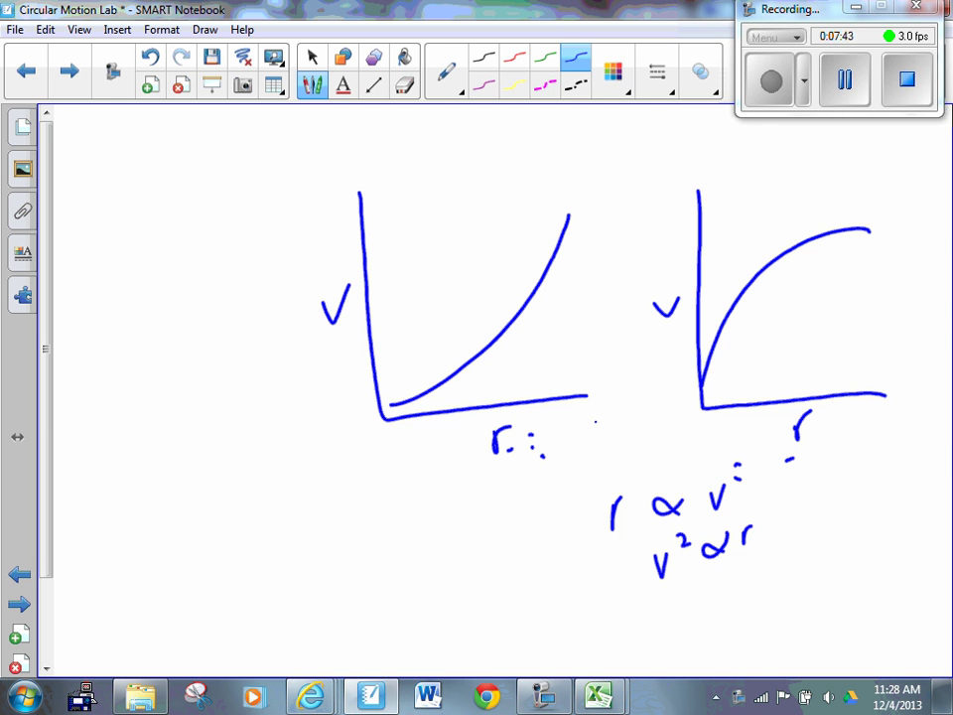
Step: Add small pen marks beside the r label and below the curve of the levelling-off graph
mouse_move(843, 422)
left_mouse_down()
mouse_move(852, 428)
mouse_move(843, 434)
left_mouse_up()
left_click(815, 295)
left_click(807, 289)
left_click(799, 315)
Step: Sketch a smaller third graph, replace its falling curve with a straight falling line, and label the axes v and r
mouse_move(151, 344)
left_mouse_down()
mouse_move(148, 494)
mouse_move(251, 498)
mouse_move(176, 358)
mouse_move(262, 467)
left_mouse_up()
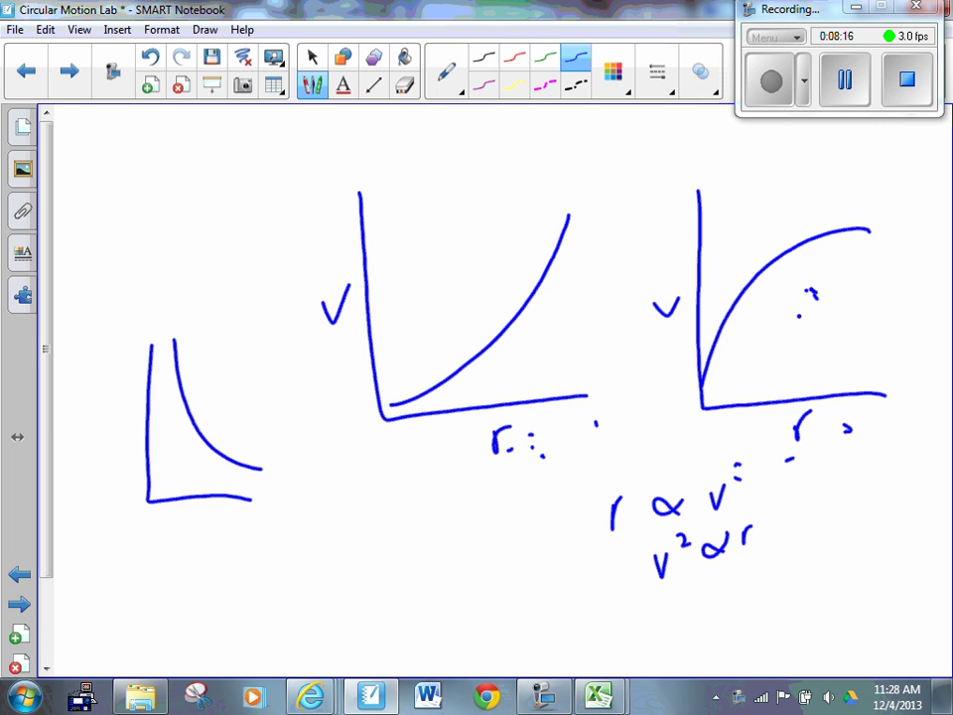
mouse_move(238, 457)
left_mouse_down()
mouse_move(192, 315)
mouse_move(243, 491)
left_mouse_up()
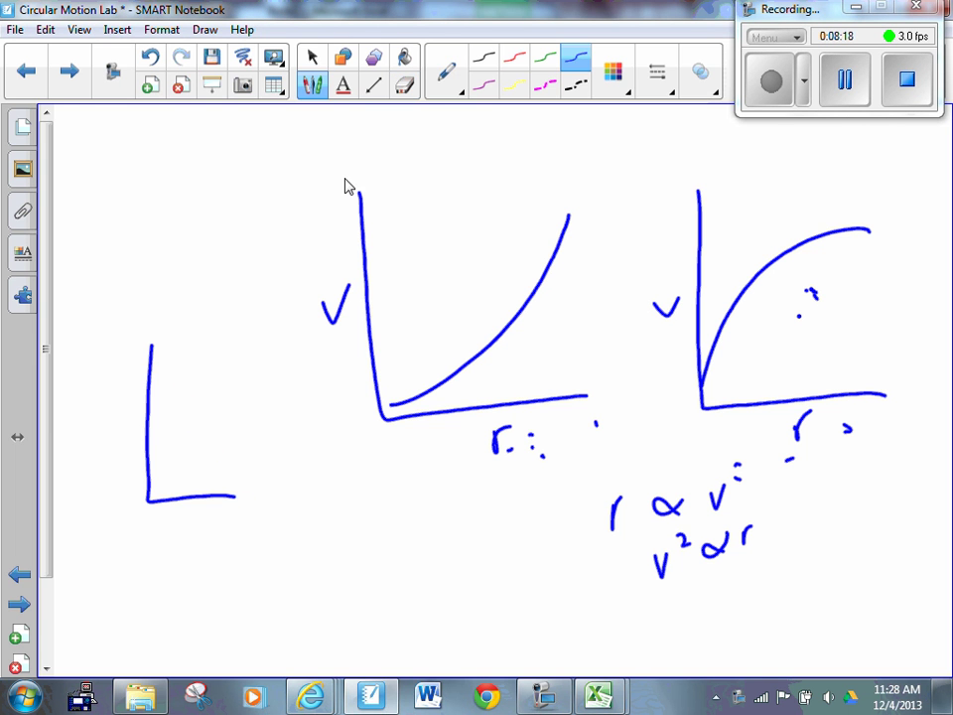
left_click_drag(186, 346, 290, 480)
mouse_move(237, 526)
left_mouse_down()
mouse_move(239, 536)
mouse_move(251, 525)
left_mouse_up()
left_click_drag(111, 406, 132, 401)
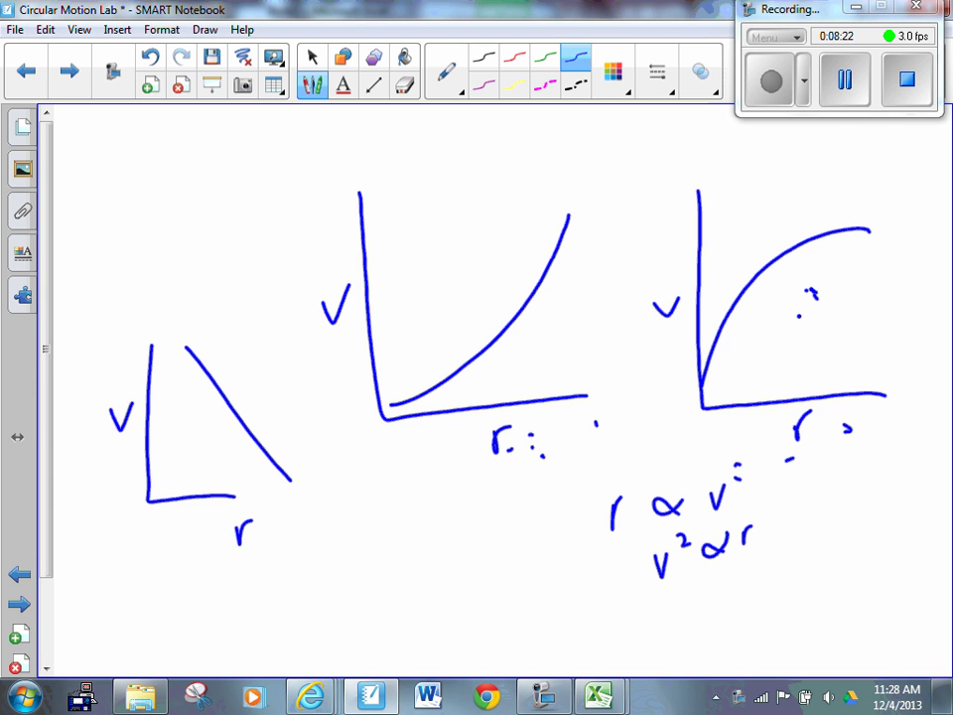